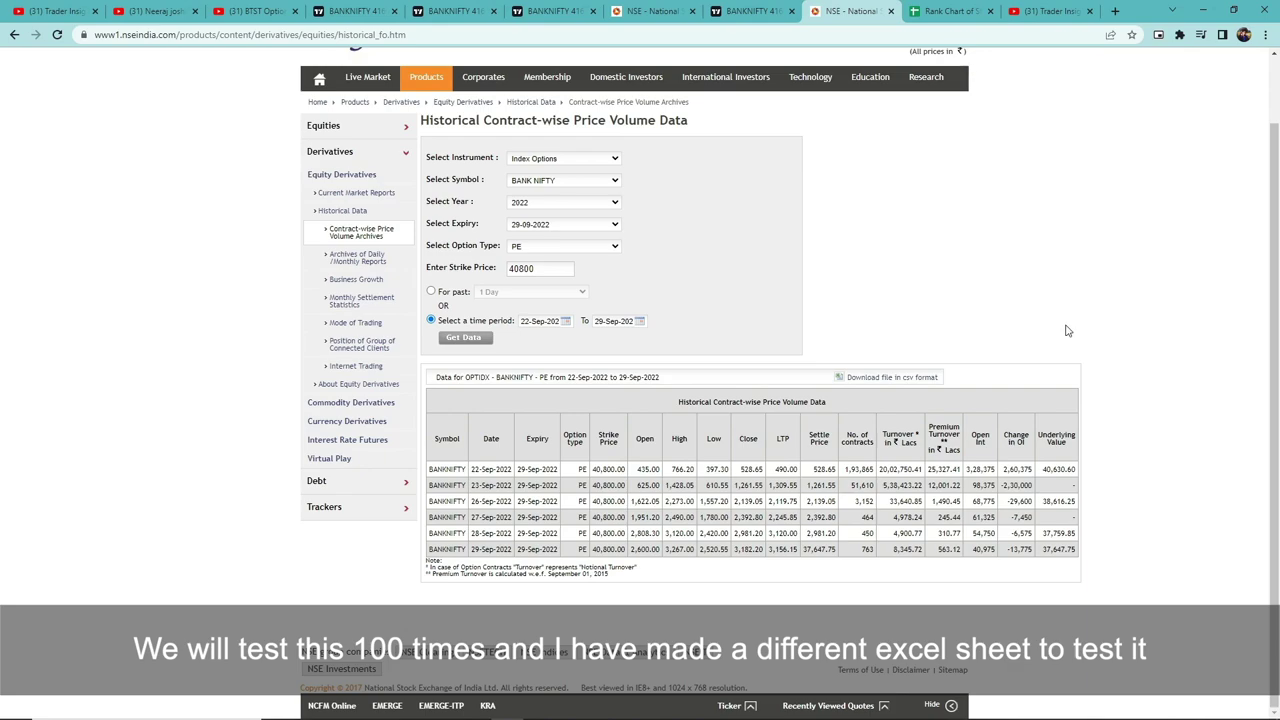
# Step: Switch to the first BANKNIFTY chart on TradingView and remove its vertical line drawings
pyautogui.moveTo(895, 706)
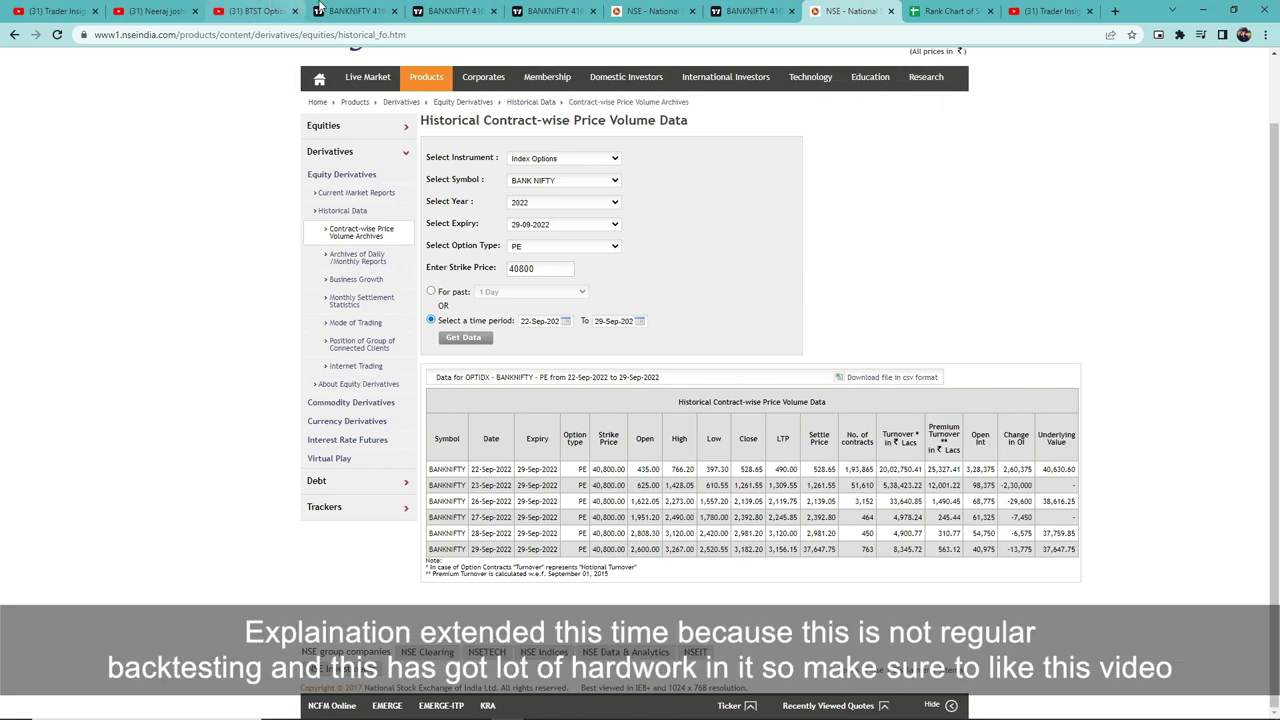
pyautogui.click(357, 8)
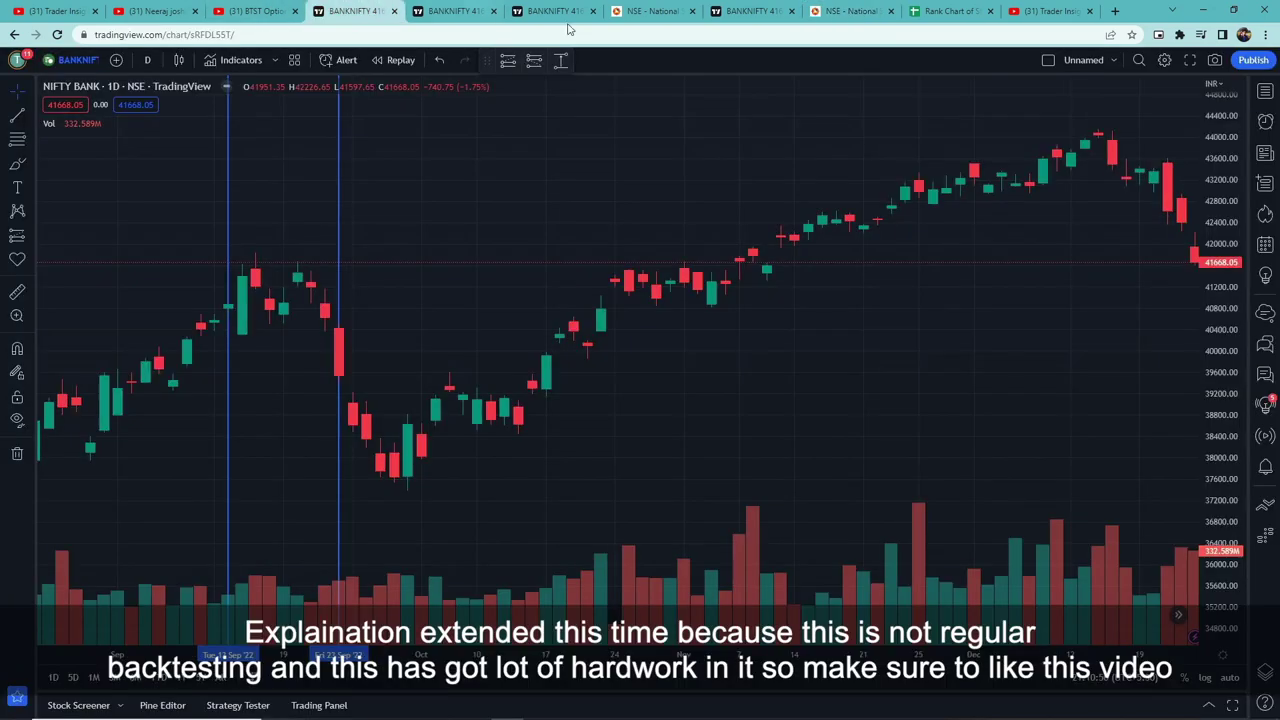
pyautogui.click(16, 455)
pyautogui.click(80, 448)
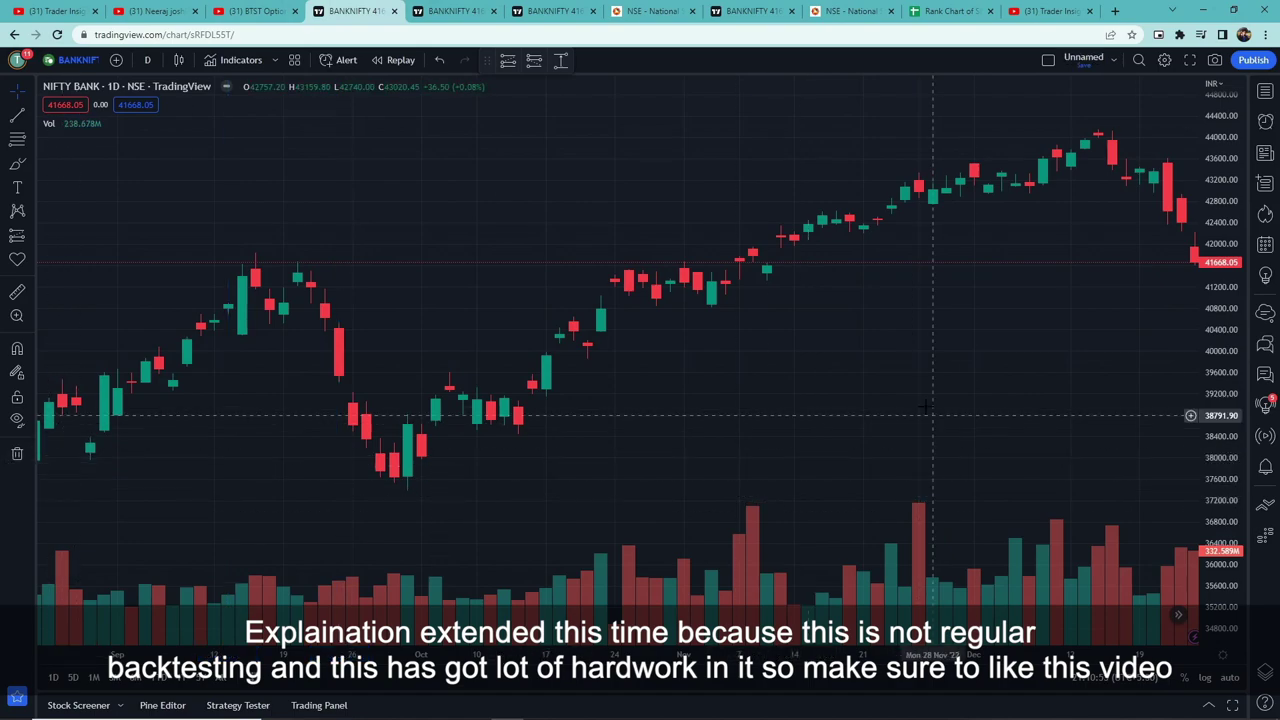
# Step: Look over the cleared BANKNIFTY daily chart and view the BTST Options Trading Strategy video page on YouTube
pyautogui.scroll(2, 930, 378)
pyautogui.scroll(-2, 832, 434)
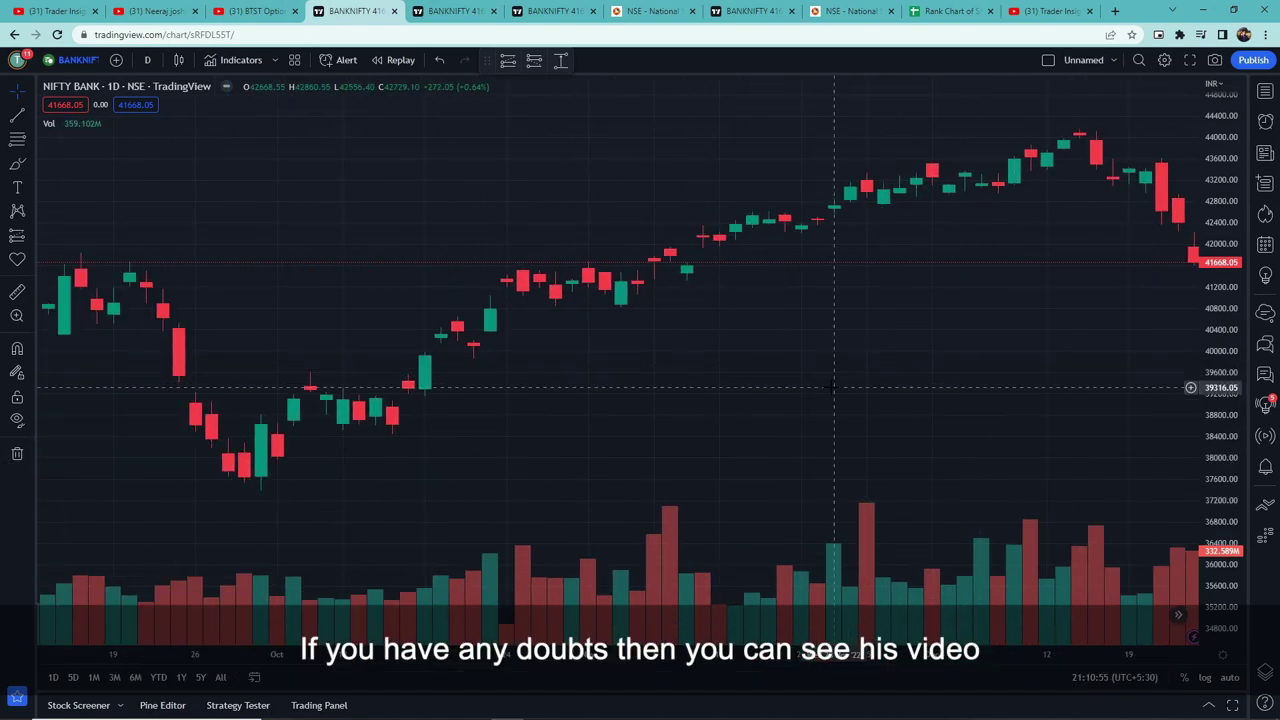
pyautogui.scroll(1, 870, 432)
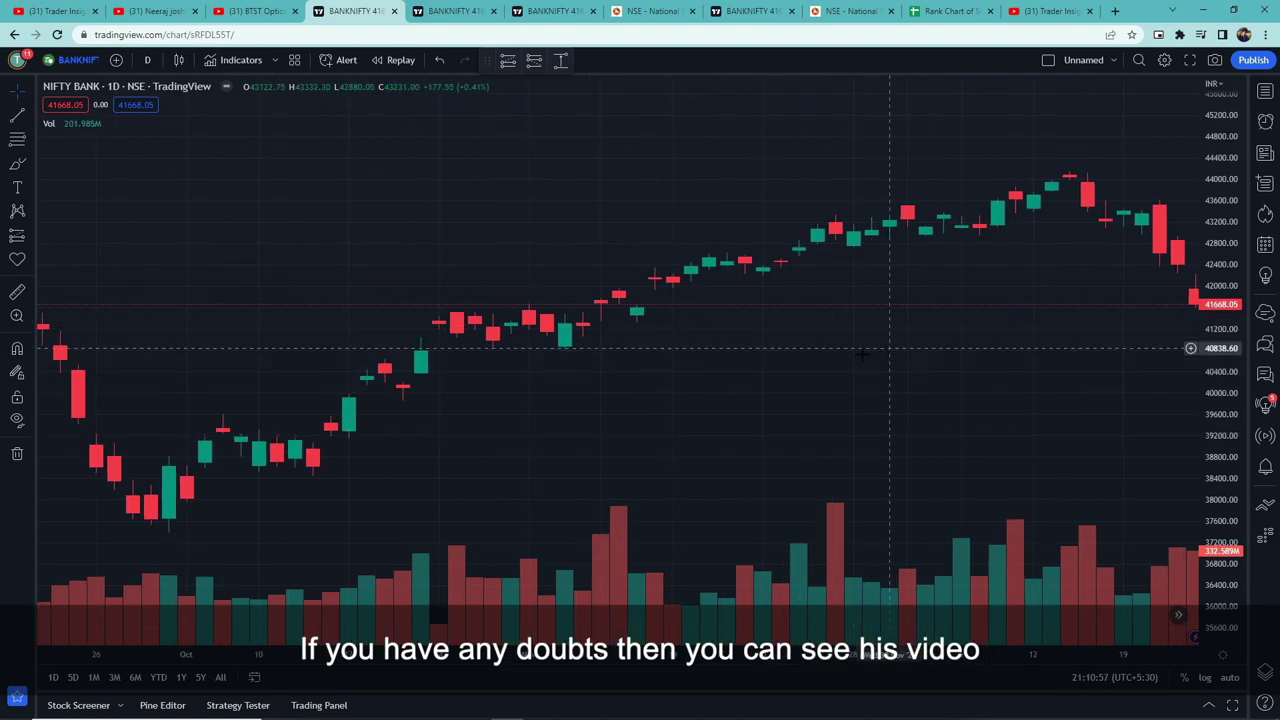
pyautogui.click(237, 14)
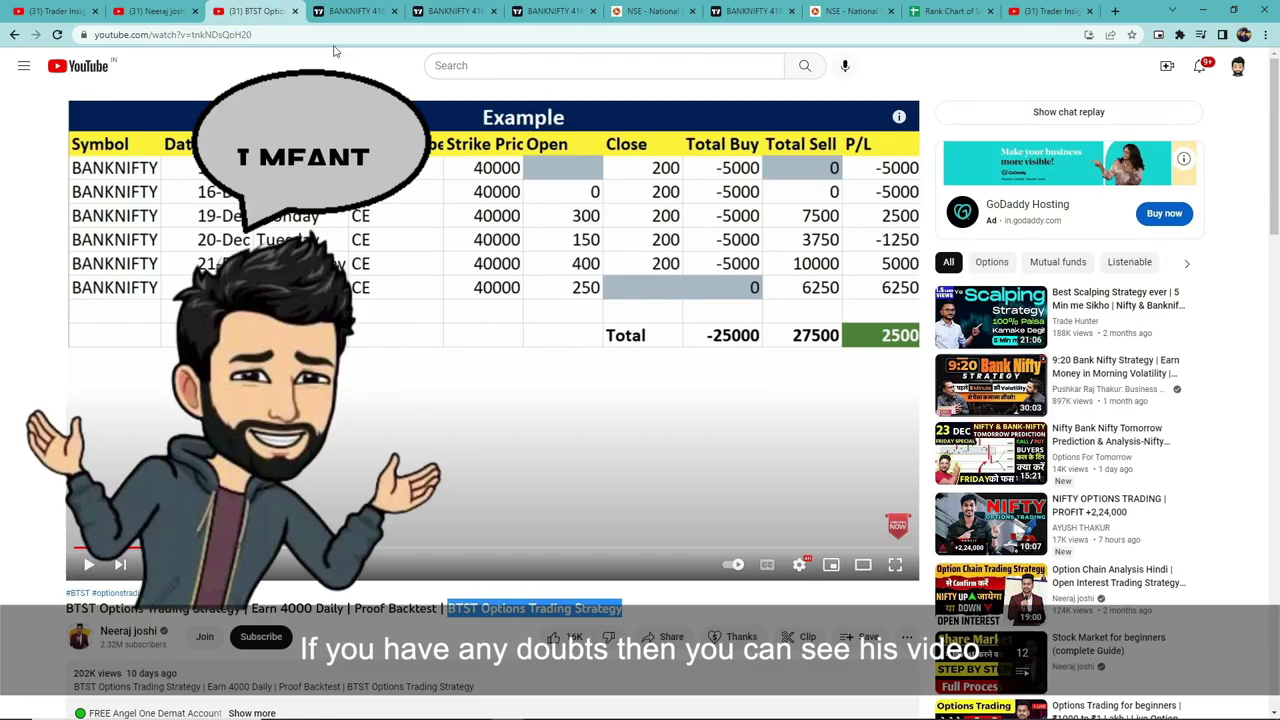
pyautogui.click(355, 11)
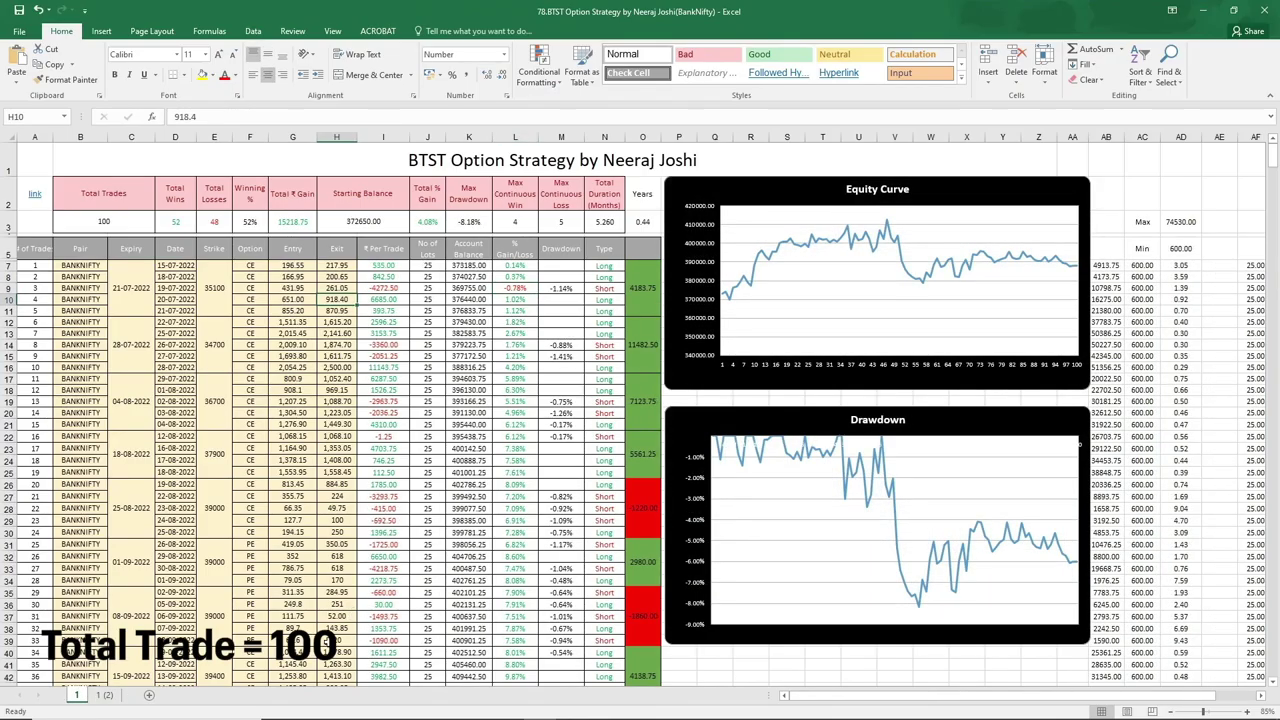
# Step: In the Excel backtest workbook, review the Total Trades, Total Wins, Total Losses, Winning % and Total % Gain summary cells
pyautogui.click(135, 221)
pyautogui.click(178, 222)
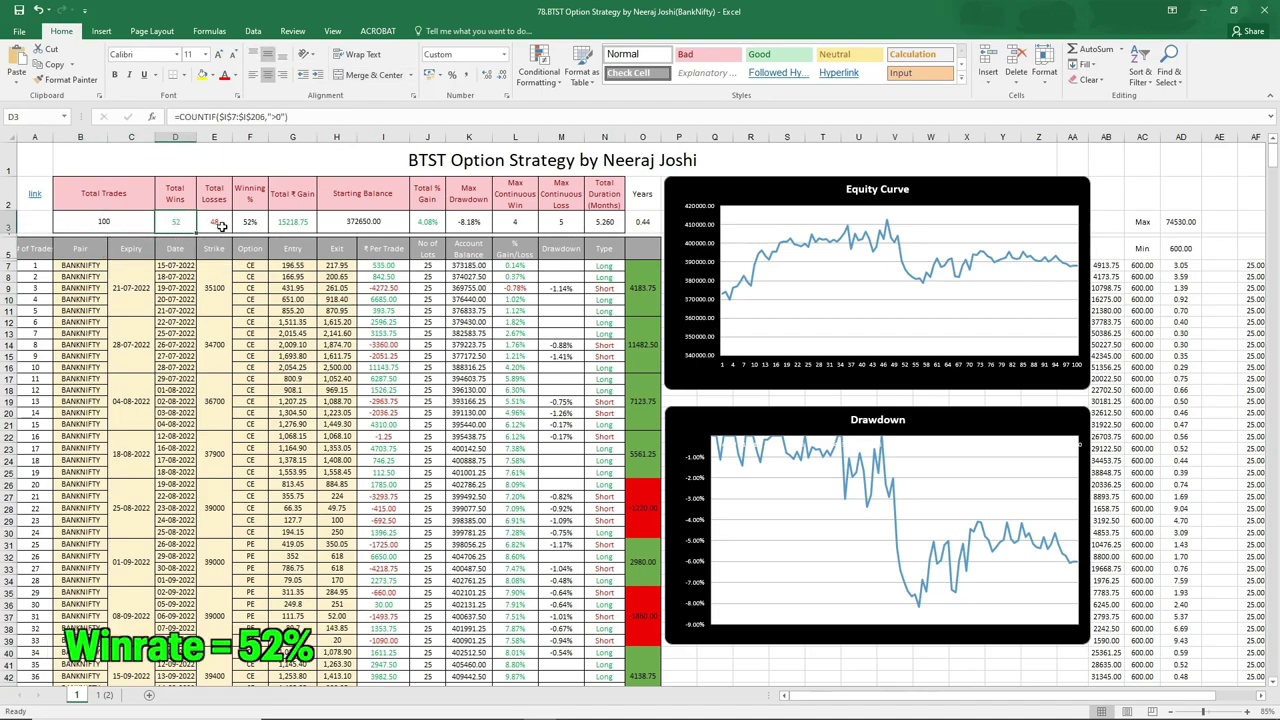
pyautogui.click(220, 226)
pyautogui.click(259, 224)
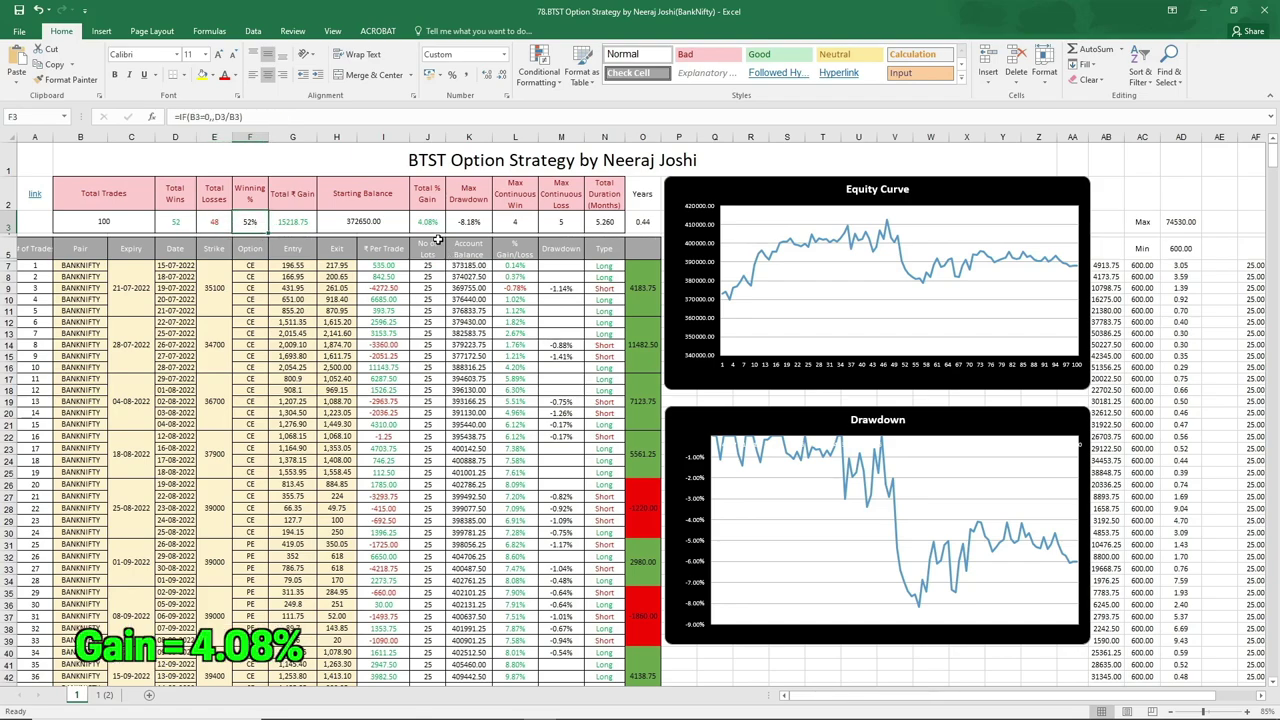
pyautogui.click(438, 223)
pyautogui.click(48, 168)
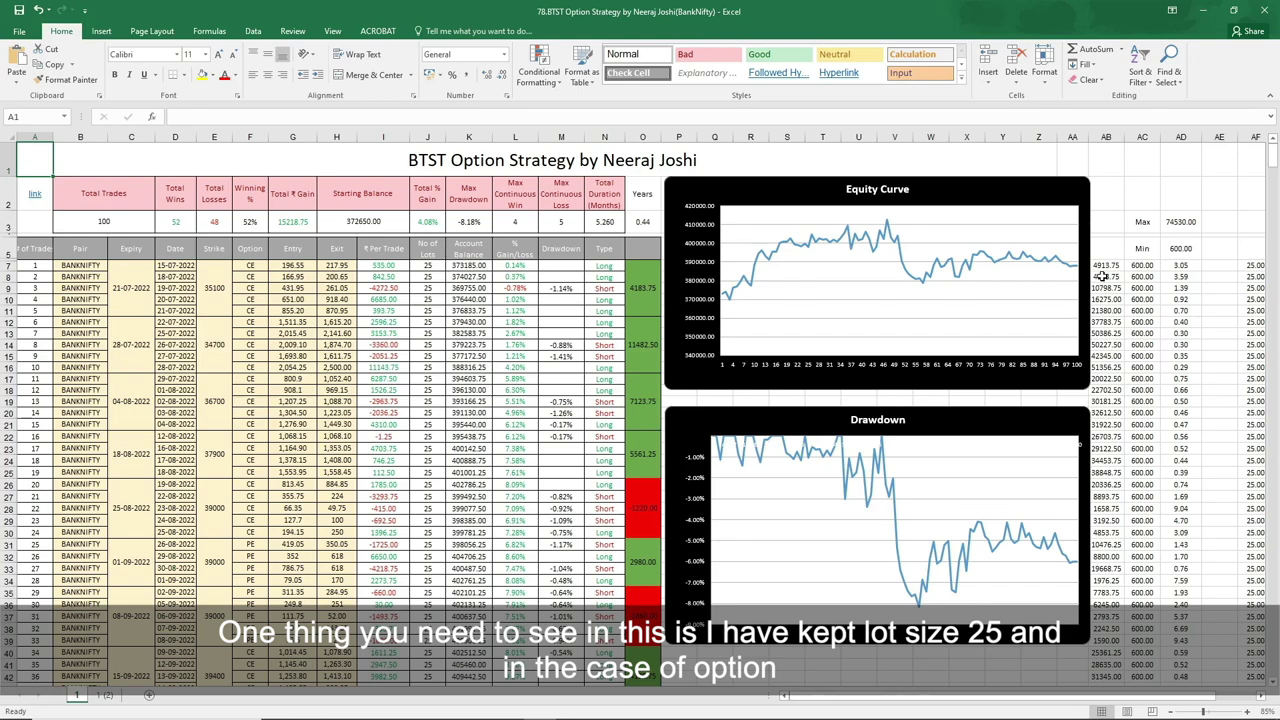
# Step: Examine the No of Lots column and compare the entry prices of the first and fifth trades with the capital used
pyautogui.moveTo(445, 268); pyautogui.dragTo(428, 641)
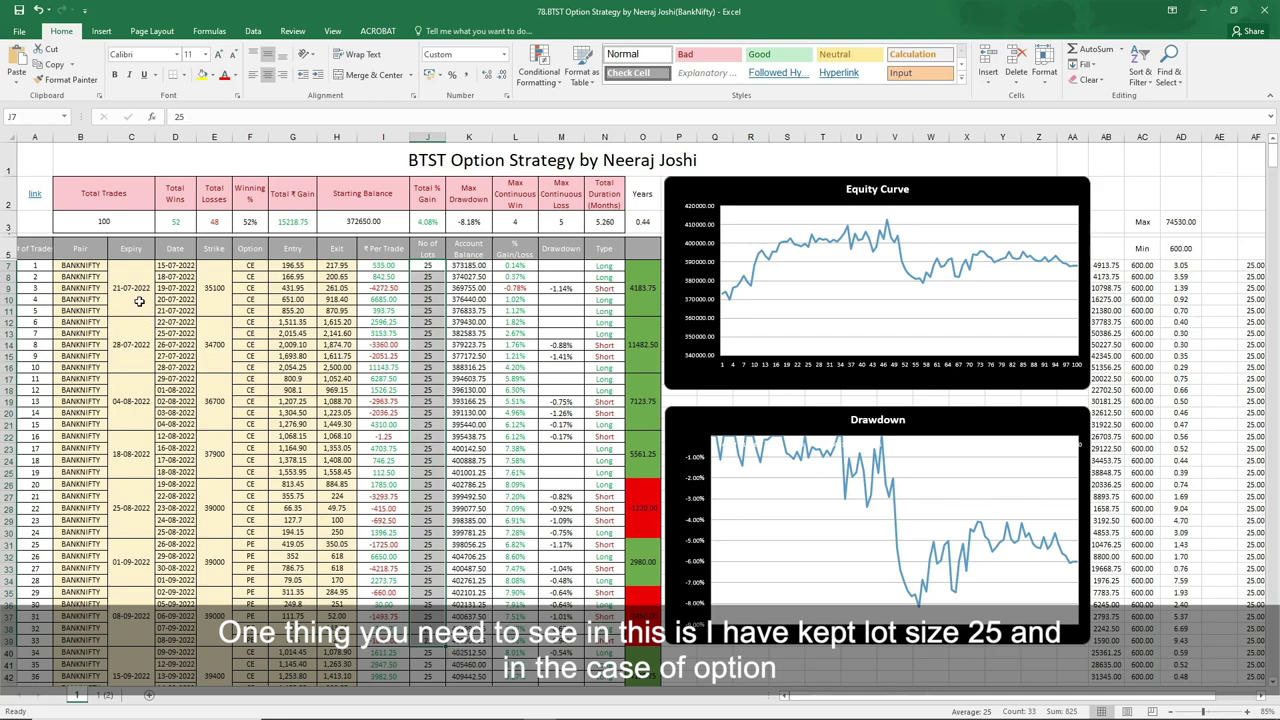
pyautogui.click(384, 278)
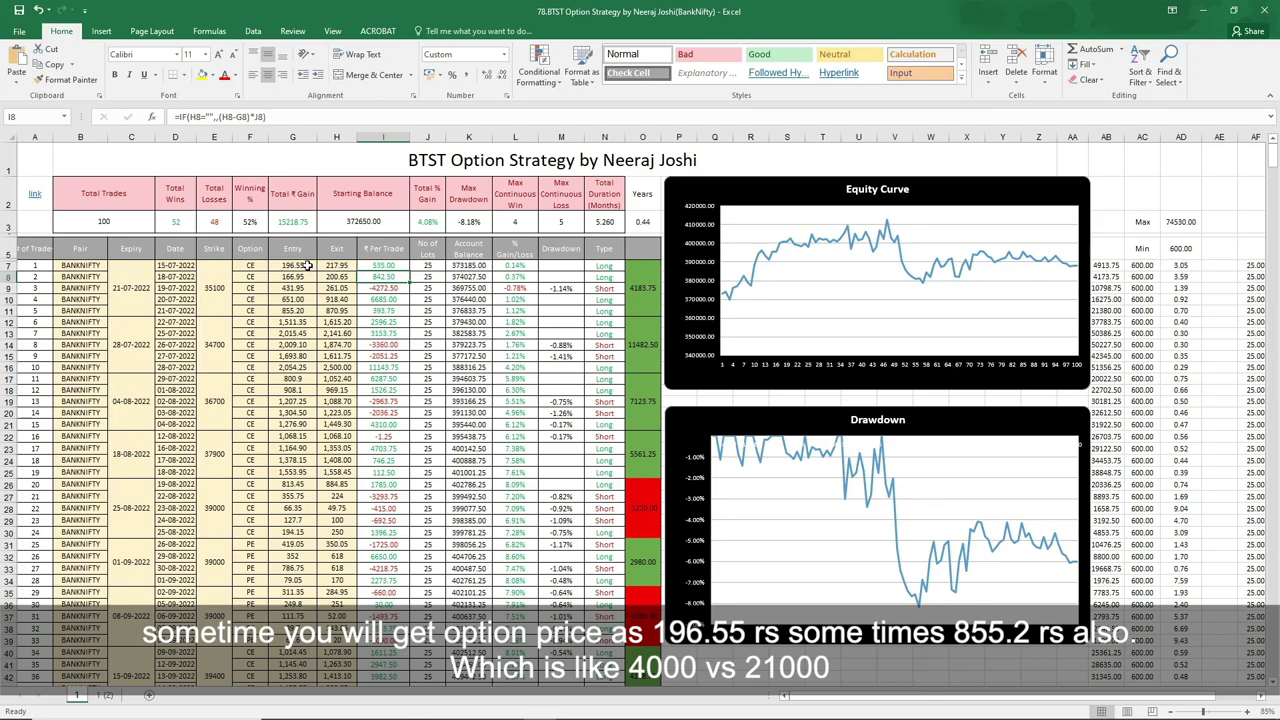
pyautogui.click(285, 266)
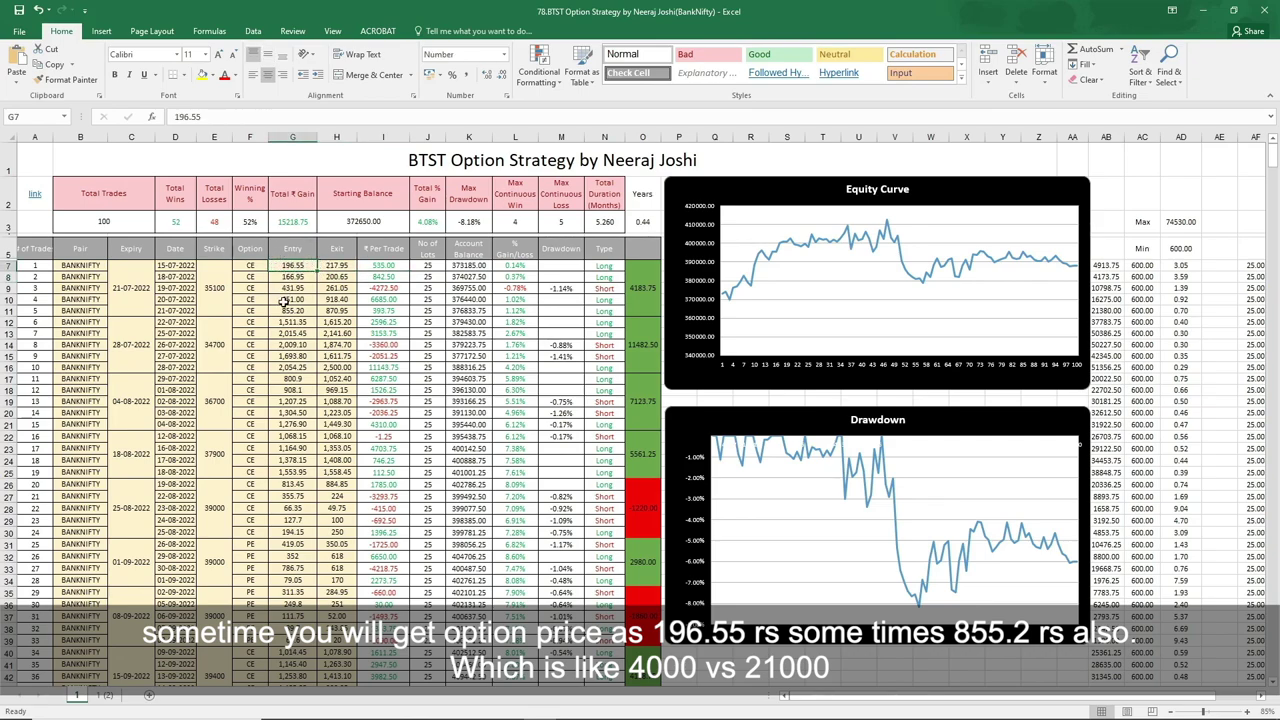
pyautogui.click(298, 312)
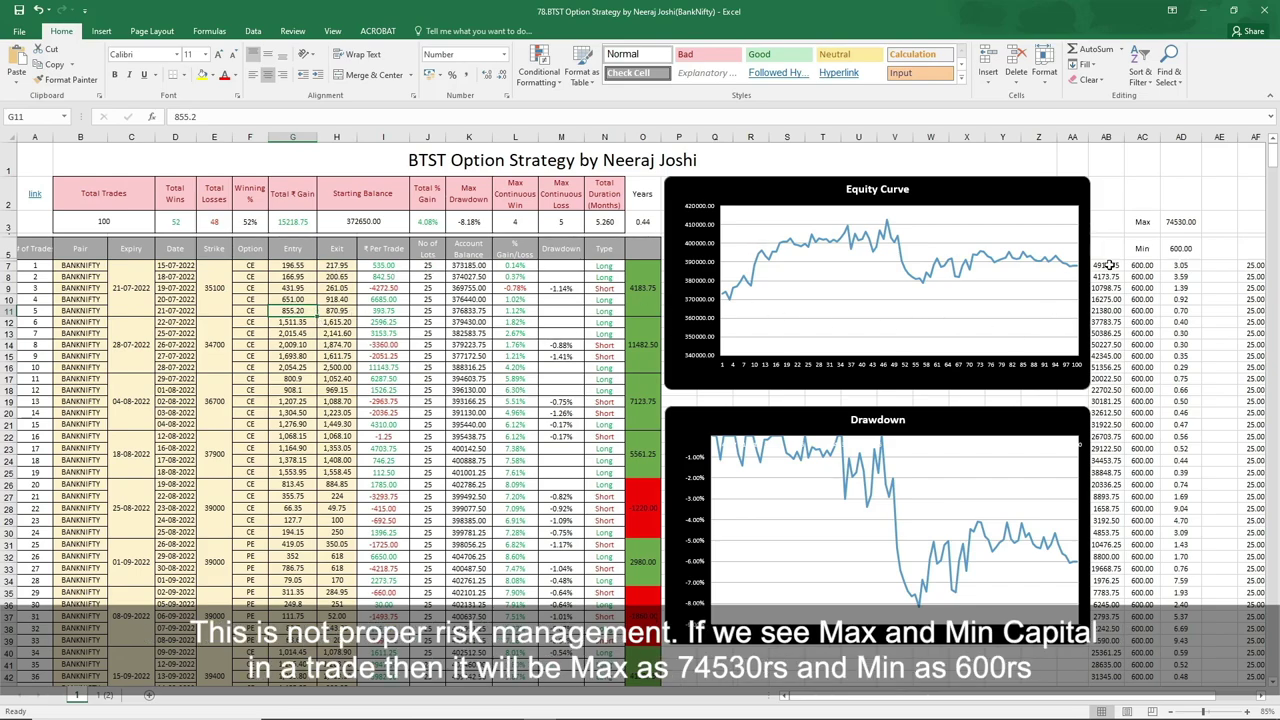
pyautogui.click(1106, 310)
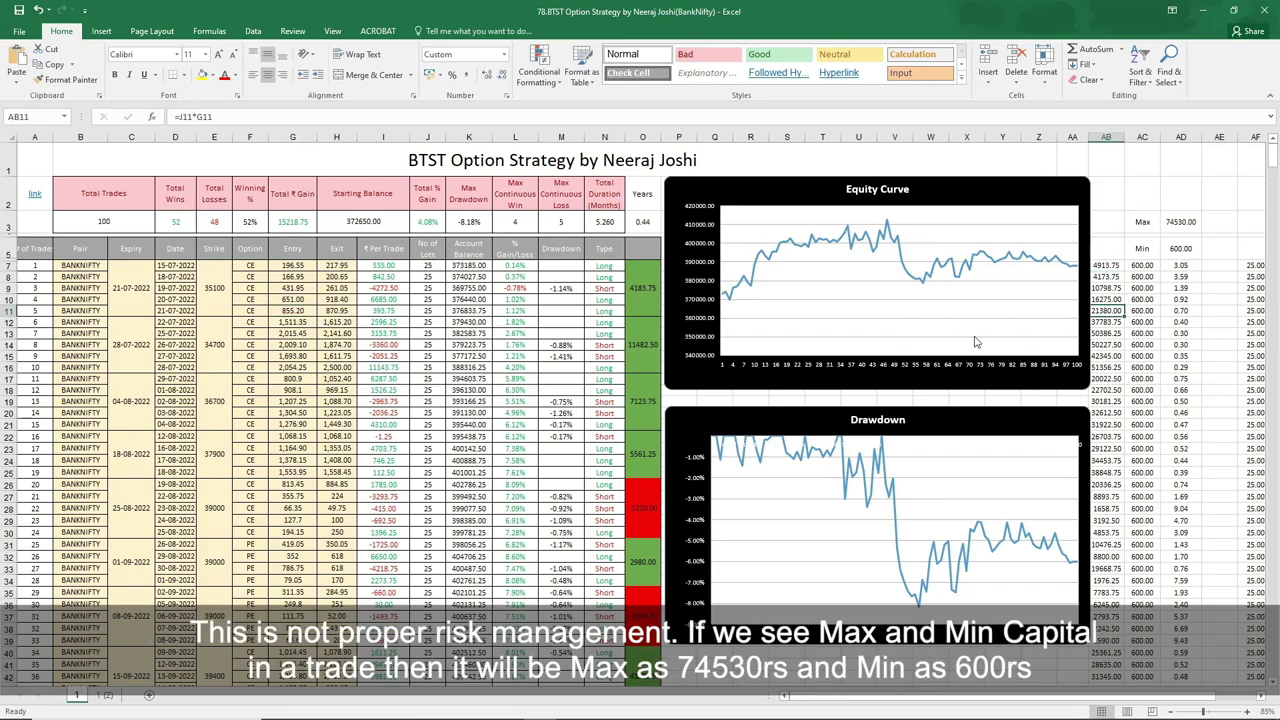
pyautogui.click(291, 311)
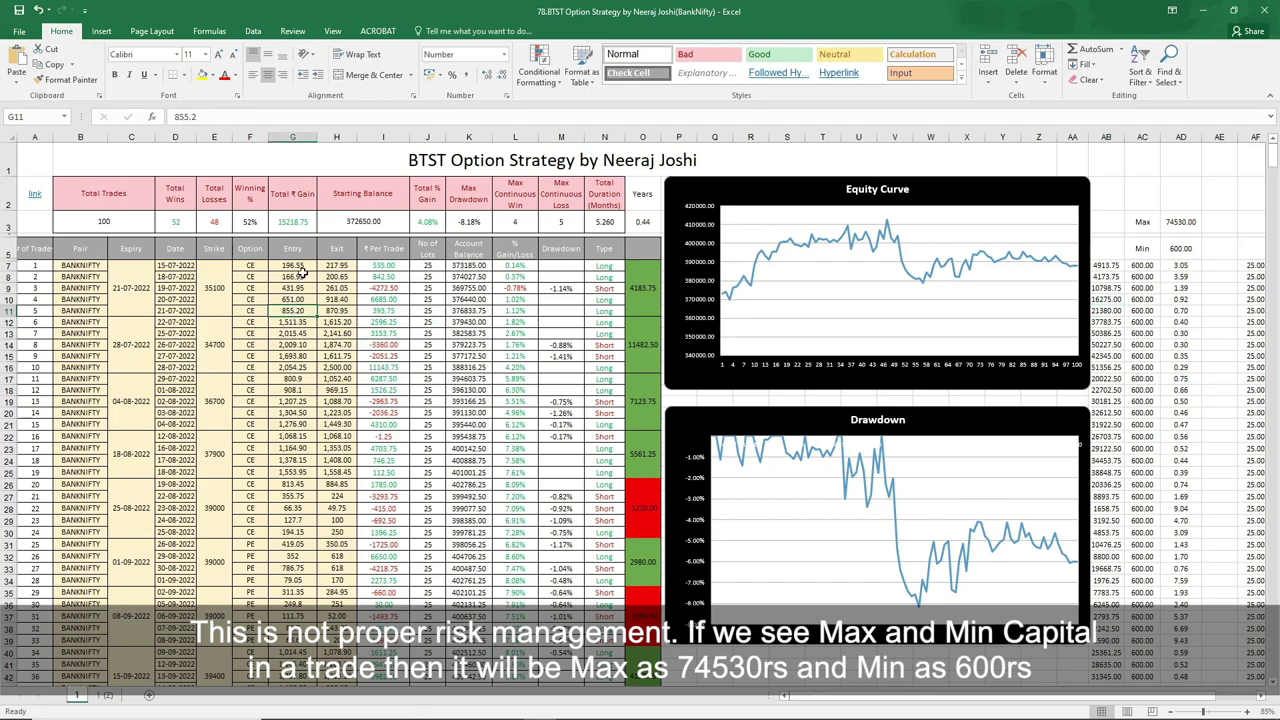
pyautogui.click(301, 266)
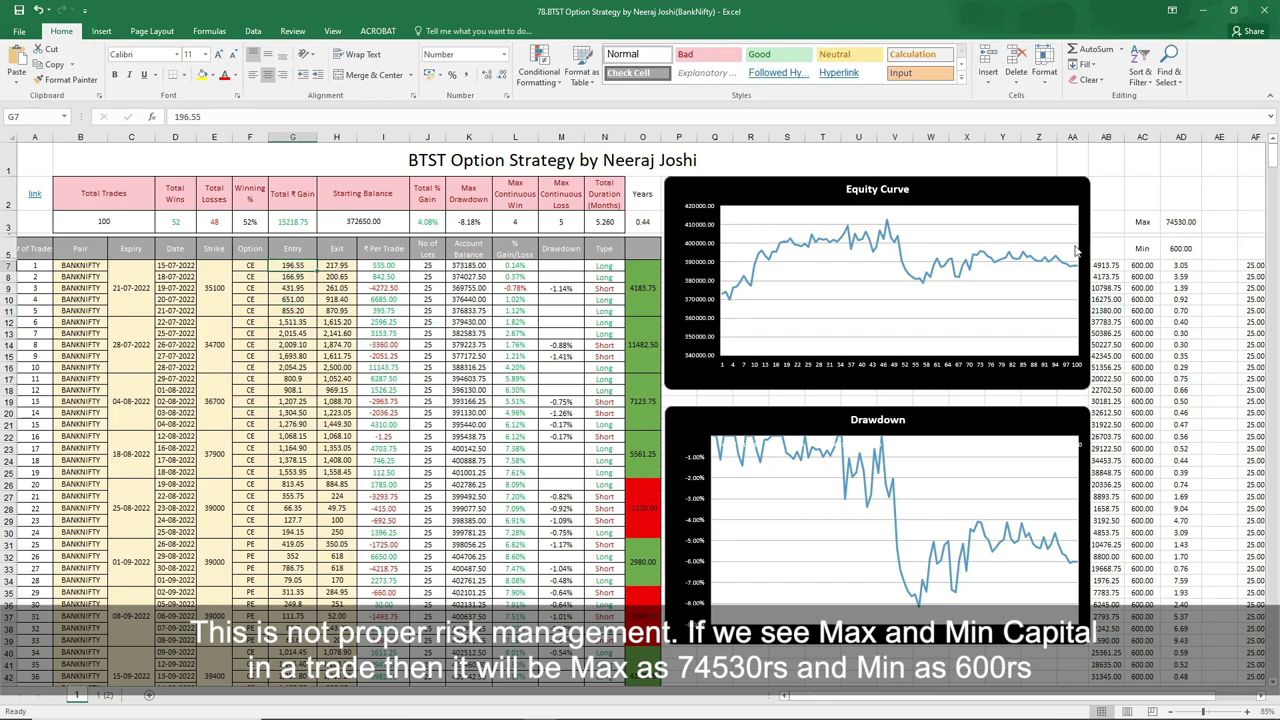
# Step: Check the Max capital formula in AD3 against the Starting Balance in H3 and glance through the trade list
pyautogui.click(1177, 224)
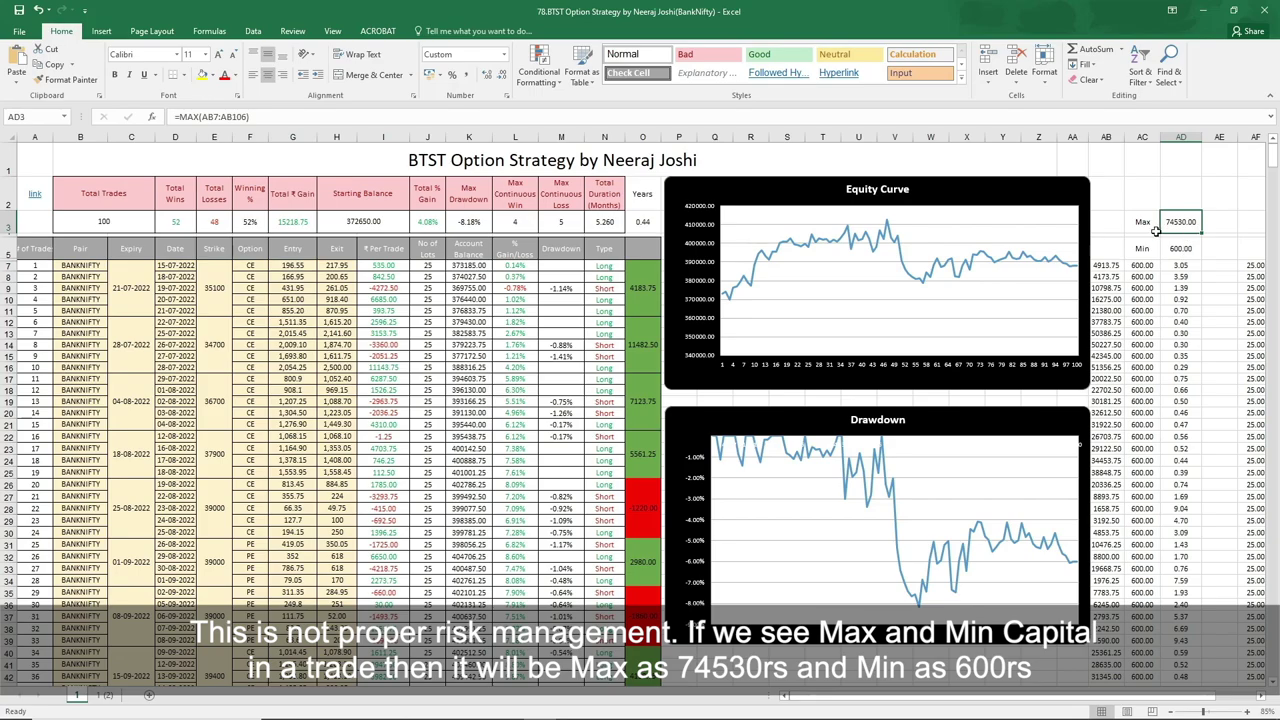
pyautogui.hscroll(1, 1150, 248)
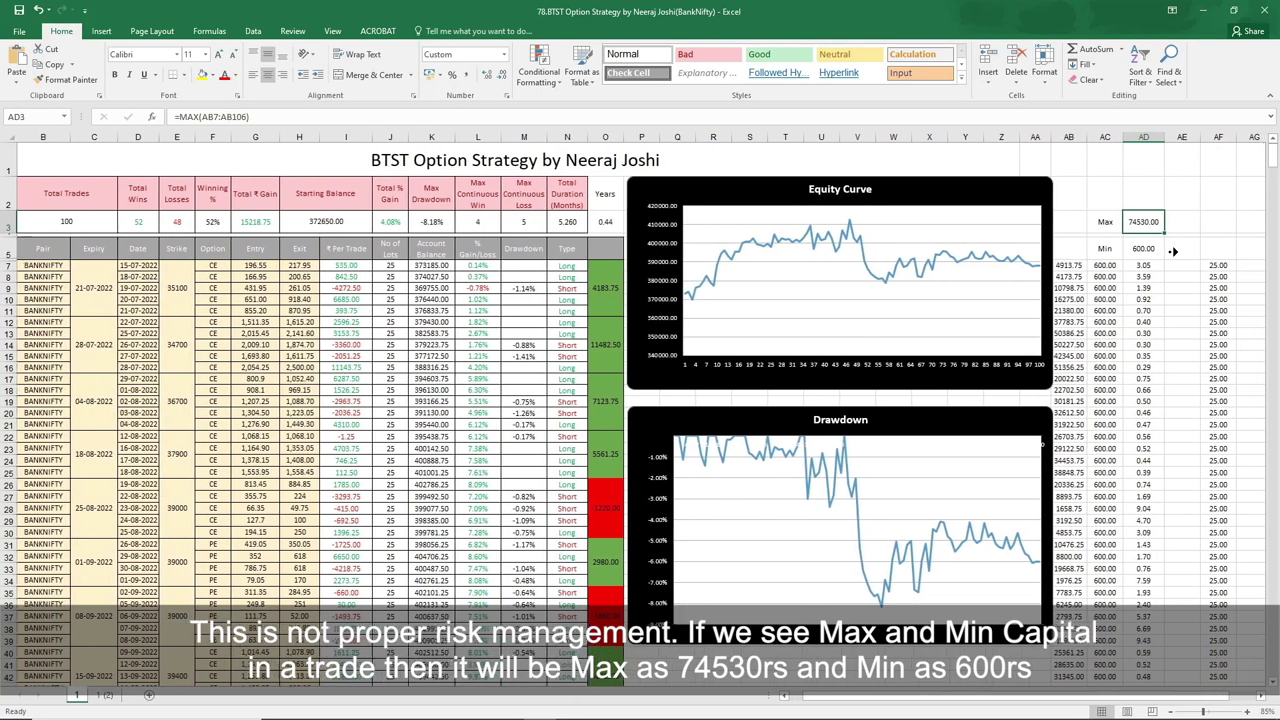
pyautogui.hscroll(1, 1173, 251)
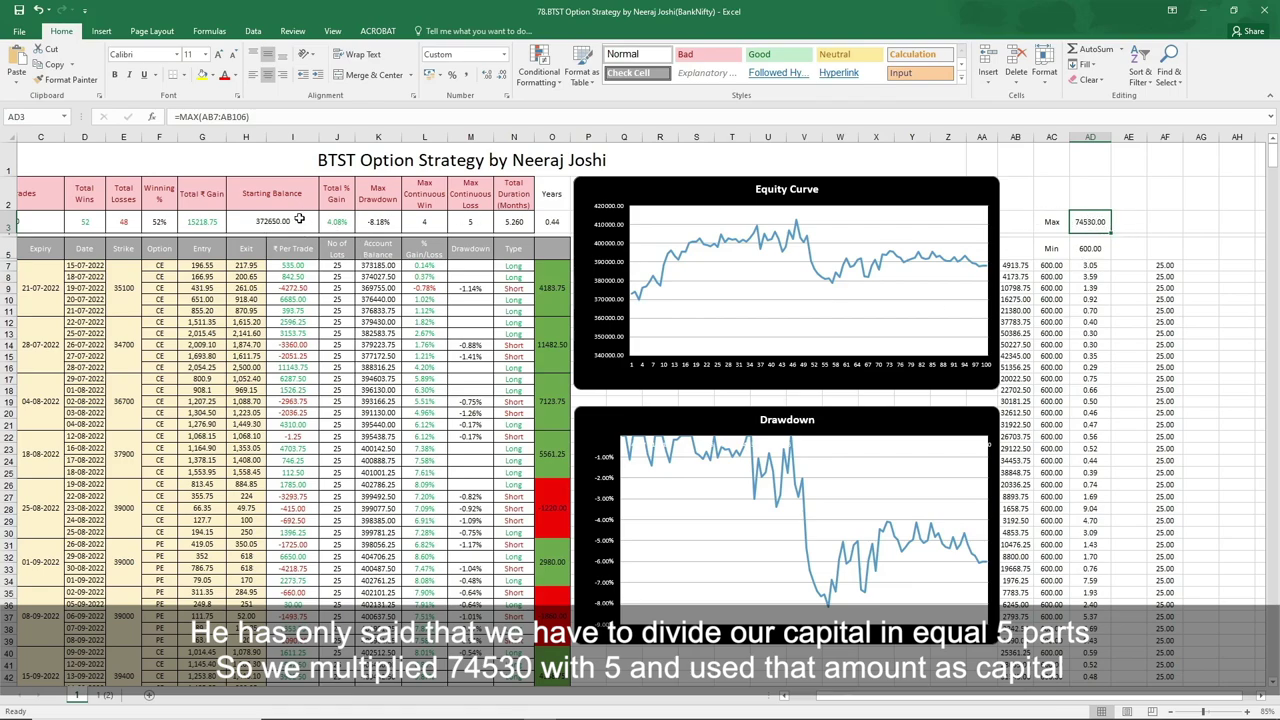
pyautogui.click(298, 222)
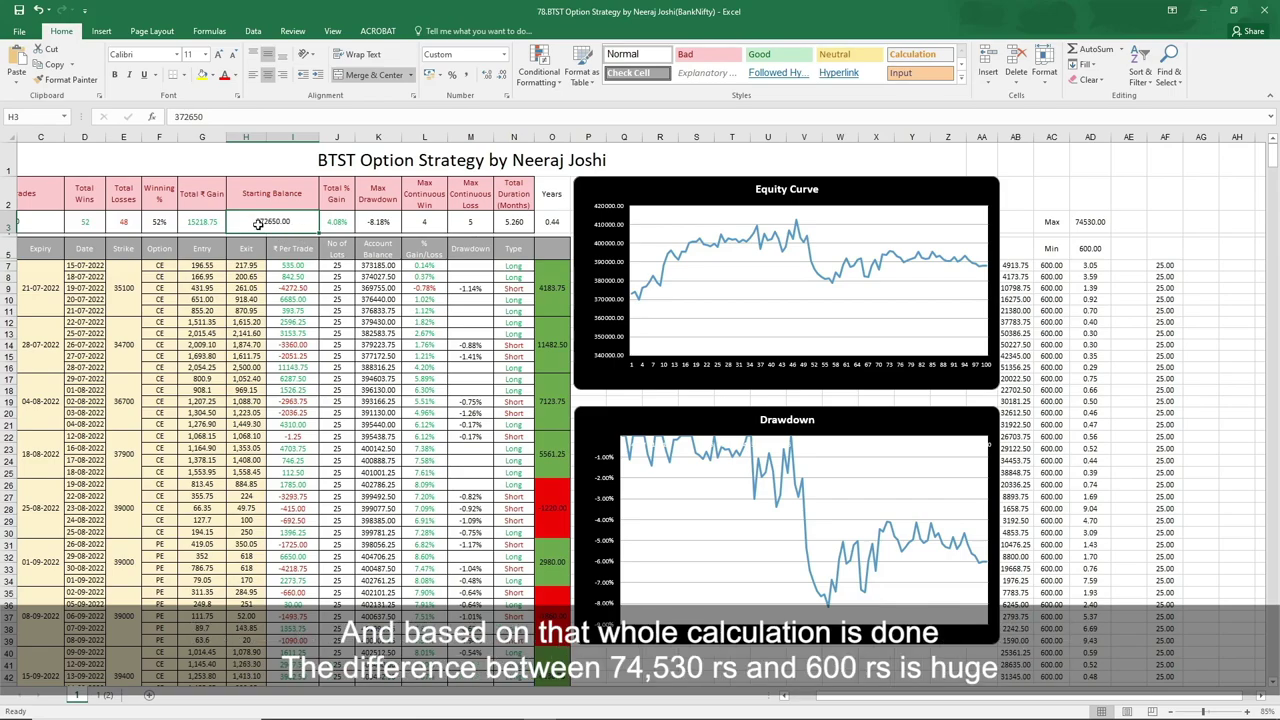
pyautogui.hscroll(-2, 374, 334)
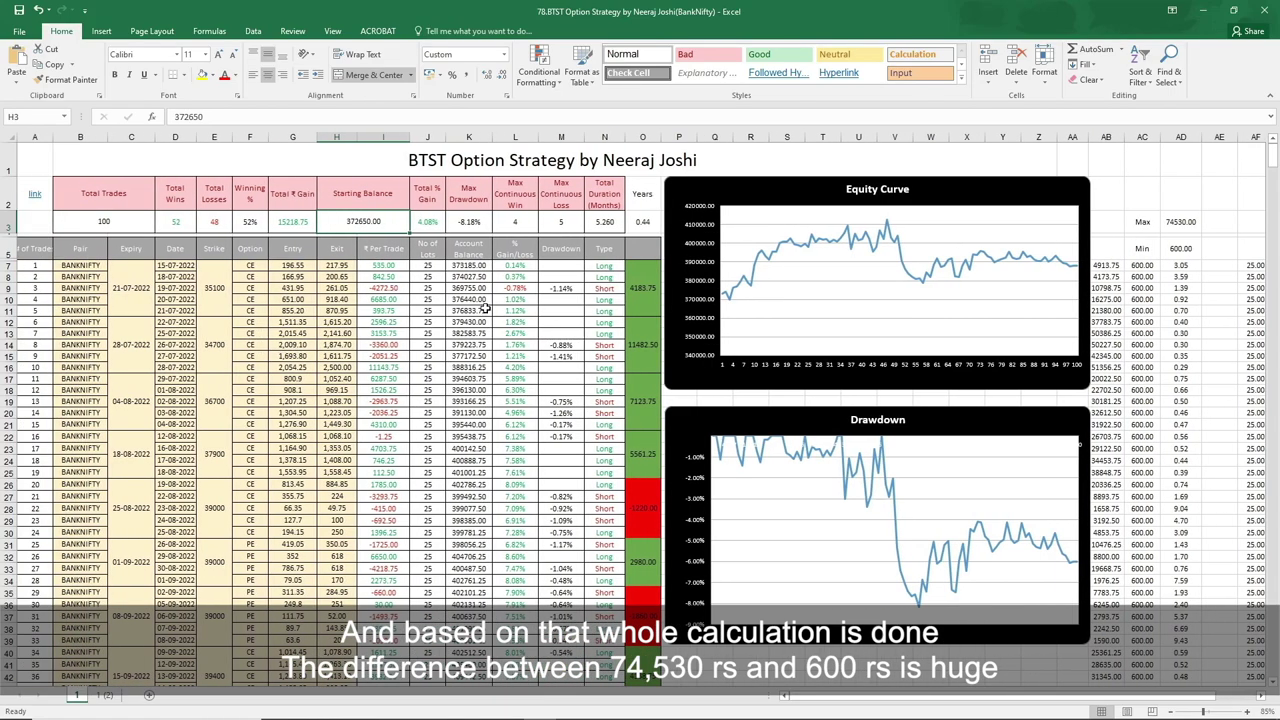
pyautogui.scroll(-13, 484, 310)
pyautogui.scroll(13, 312, 229)
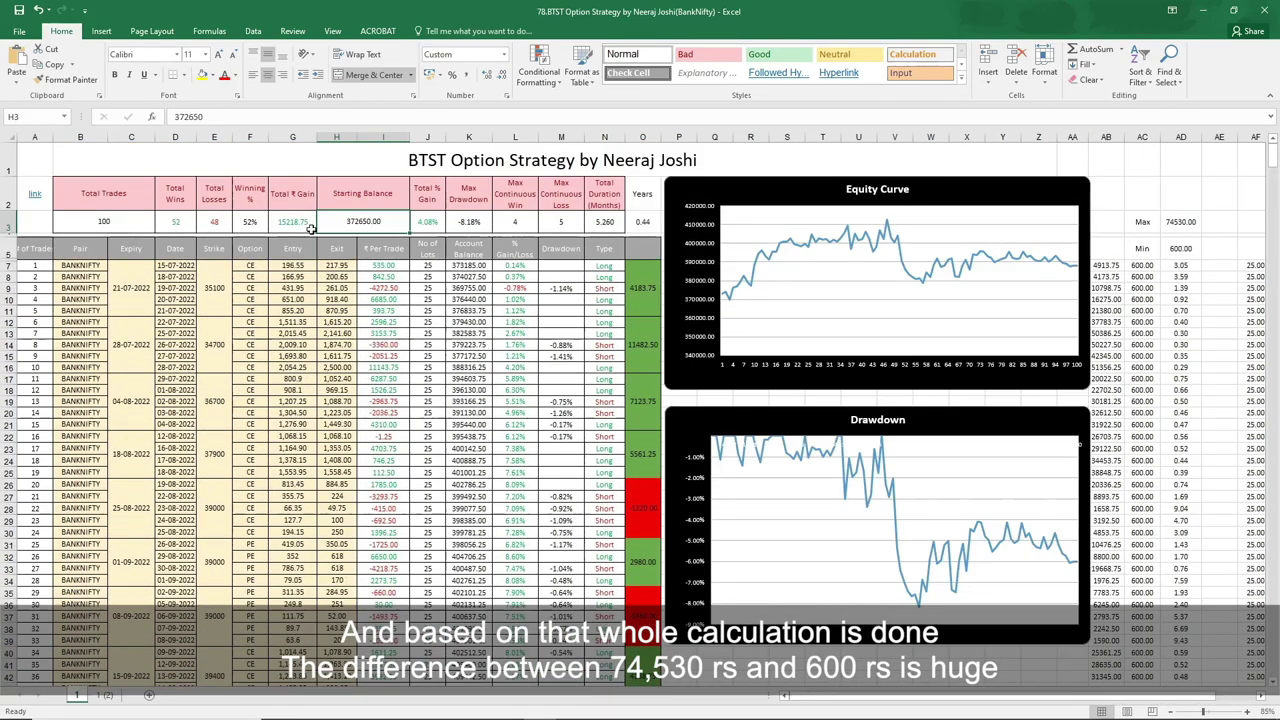
# Step: Compare the Max capital in AD3 with the Min capital in AD5
pyautogui.click(1179, 229)
pyautogui.click(1182, 249)
pyautogui.click(1181, 226)
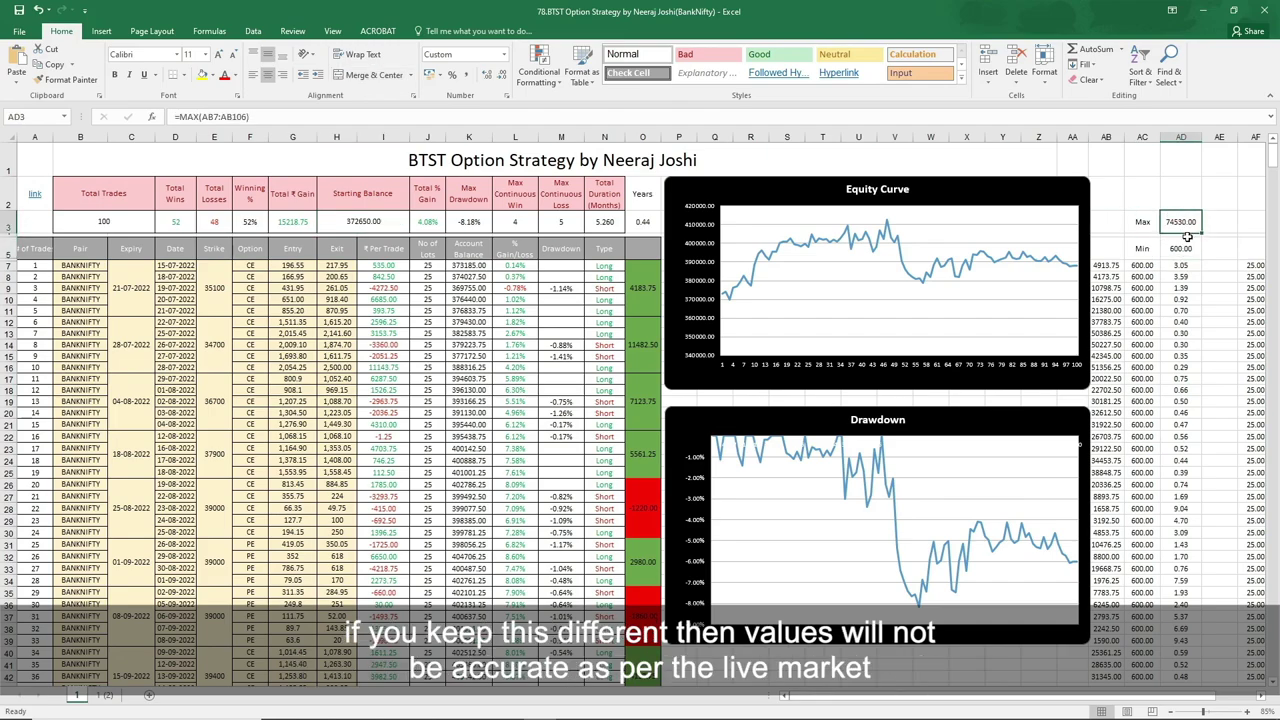
pyautogui.click(1183, 250)
pyautogui.click(1183, 228)
pyautogui.click(1183, 250)
pyautogui.click(1182, 226)
pyautogui.click(1183, 250)
pyautogui.click(1183, 222)
pyautogui.click(1182, 249)
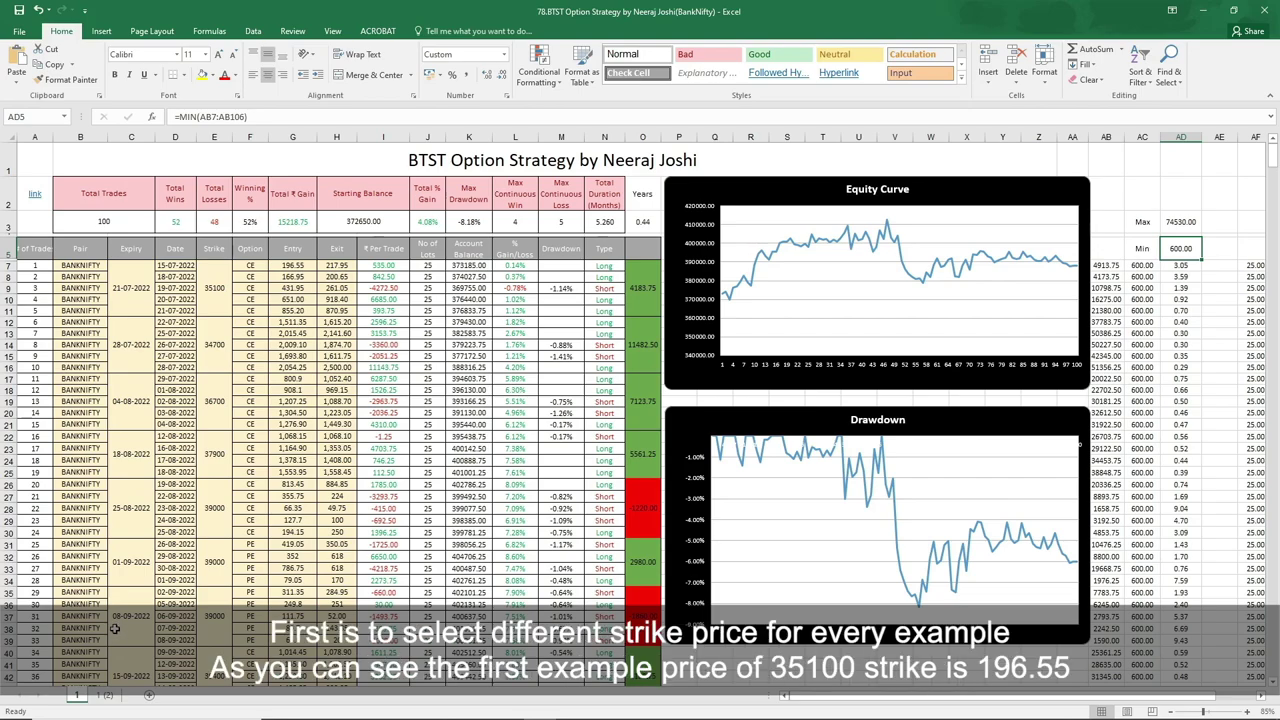
# Step: Examine the entry prices of the first four trades alongside their shared strike price in E7
pyautogui.click(292, 266)
pyautogui.click(296, 277)
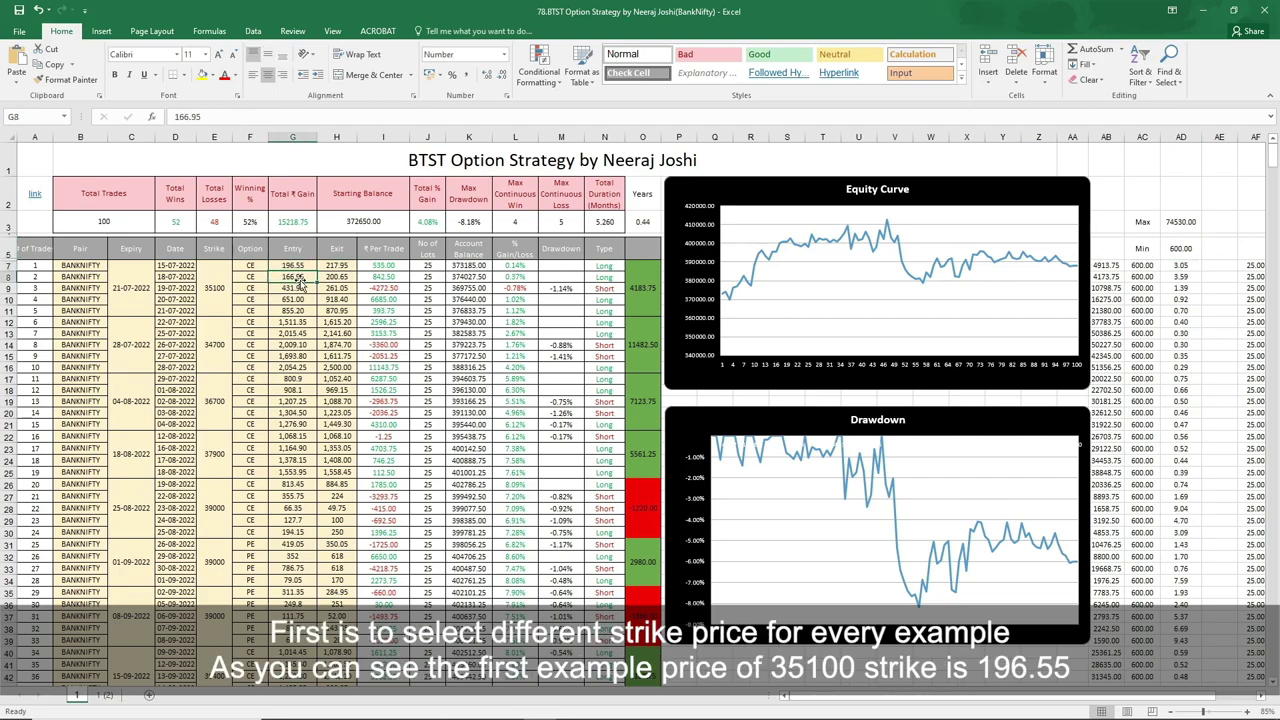
pyautogui.click(300, 288)
pyautogui.click(300, 299)
pyautogui.click(215, 275)
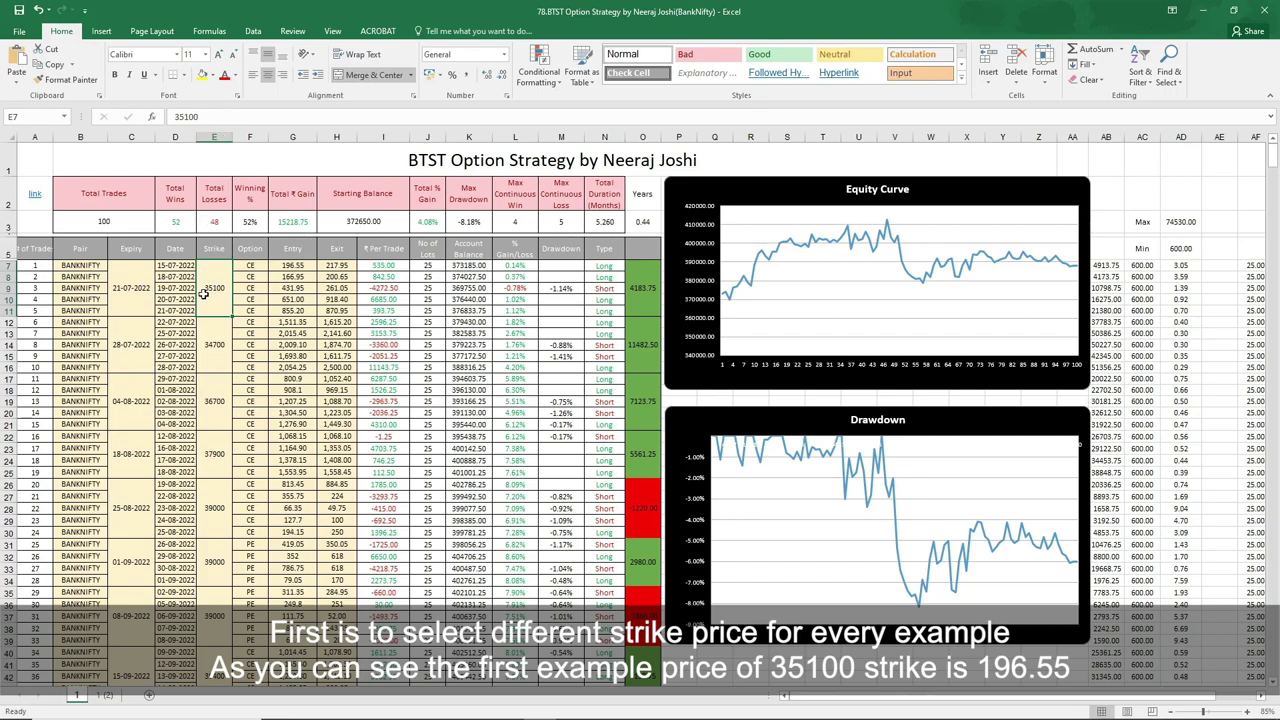
pyautogui.click(298, 266)
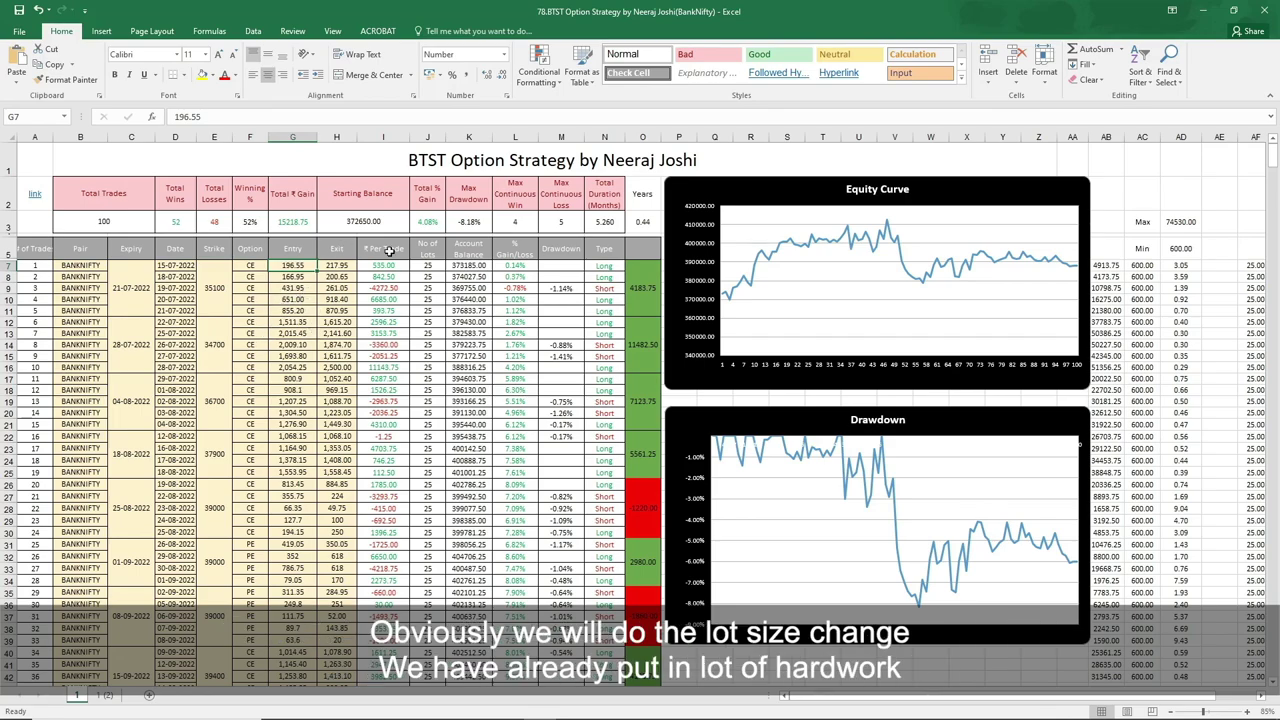
# Step: Check the lot sizes in J7:J19 against the lot value in AF7
pyautogui.moveTo(427, 268); pyautogui.dragTo(427, 402)
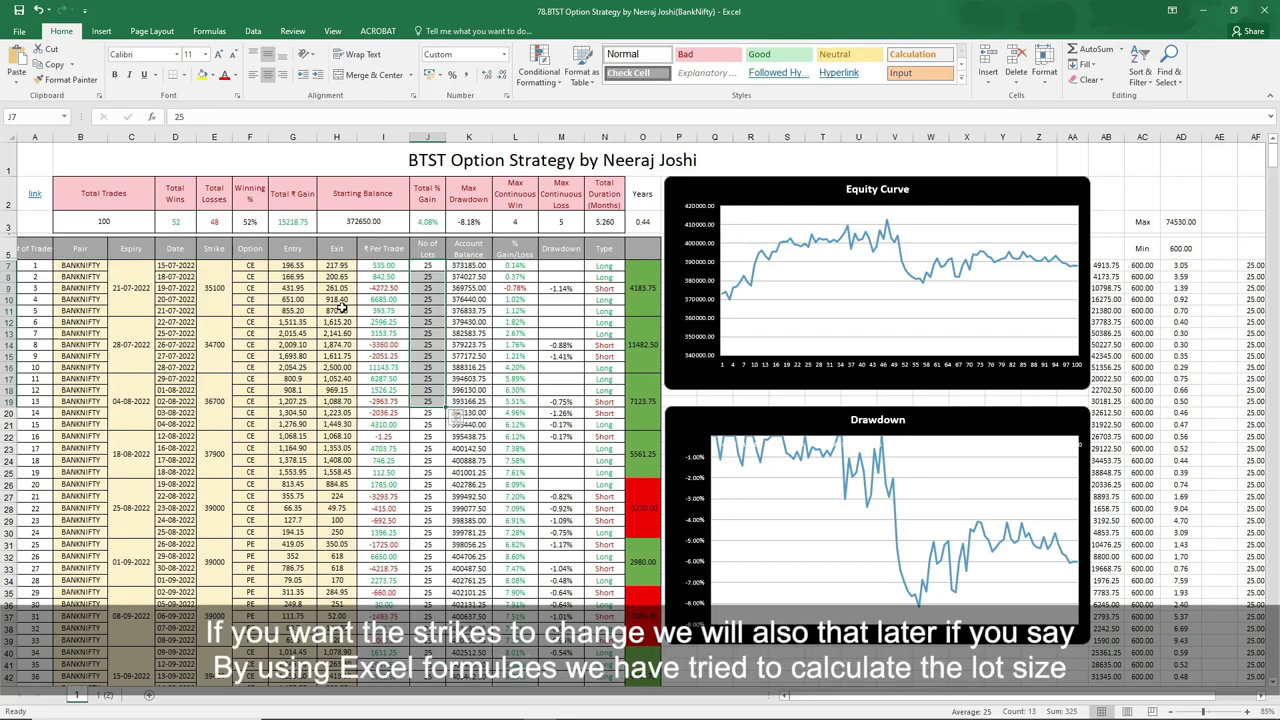
pyautogui.click(1252, 265)
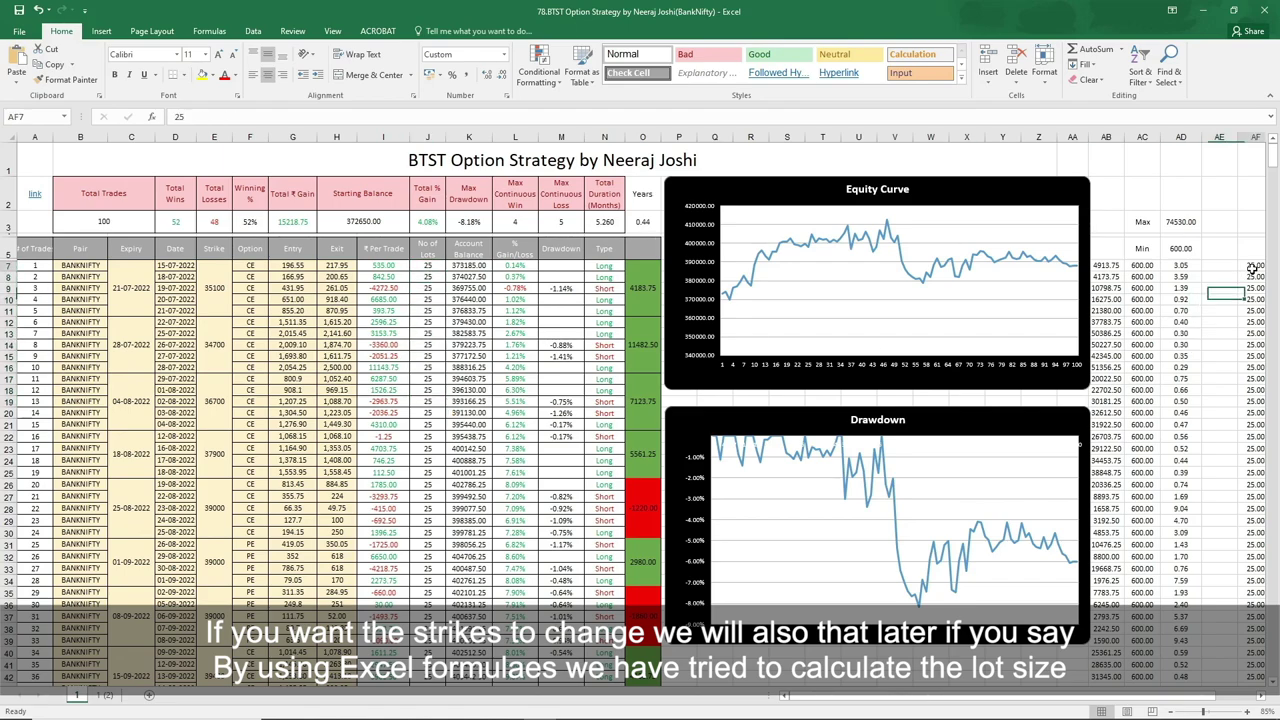
pyautogui.click(428, 333)
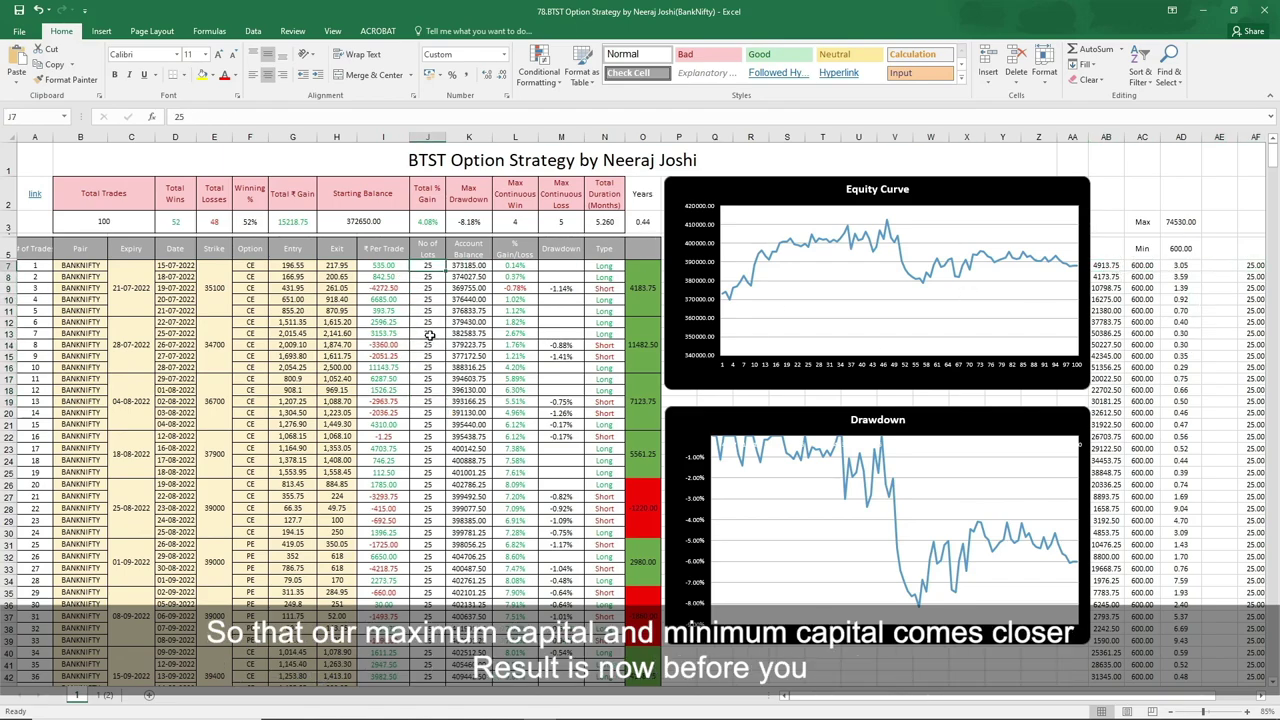
pyautogui.click(38, 224)
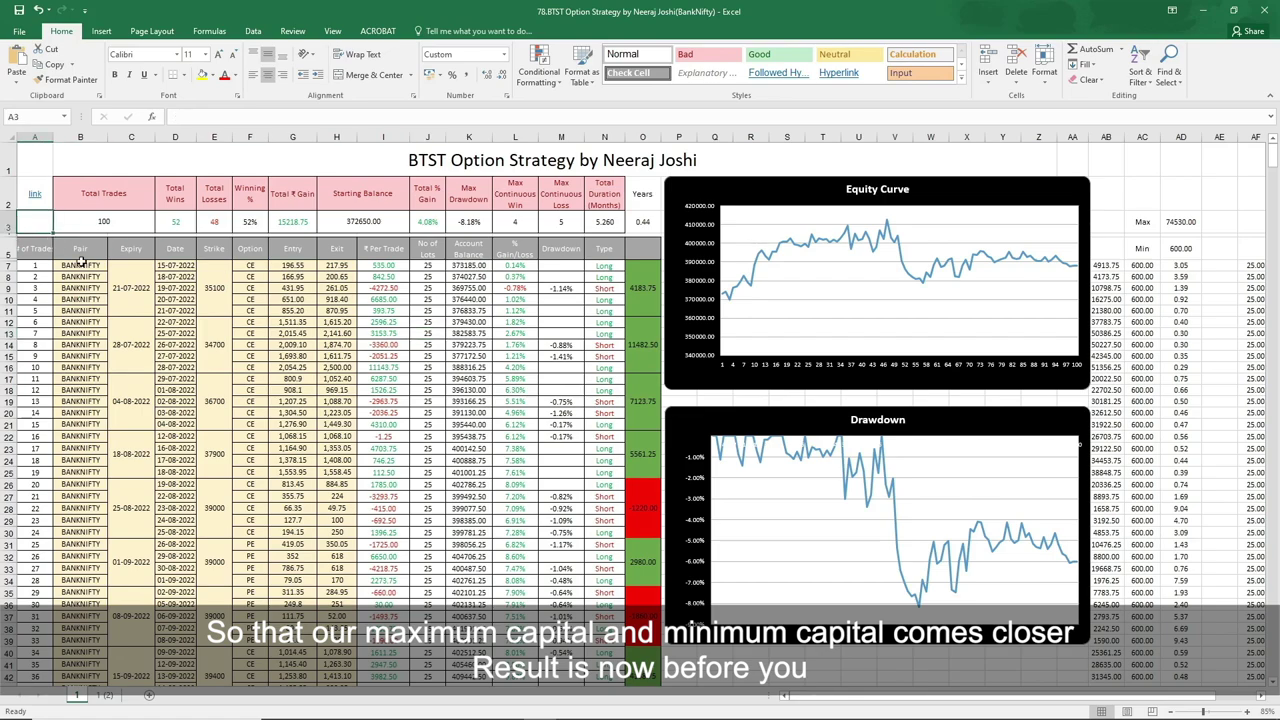
# Step: Switch to sheet 1 (2), select the max capital in AD3 and widen column O to fit its group totals
pyautogui.click(103, 695)
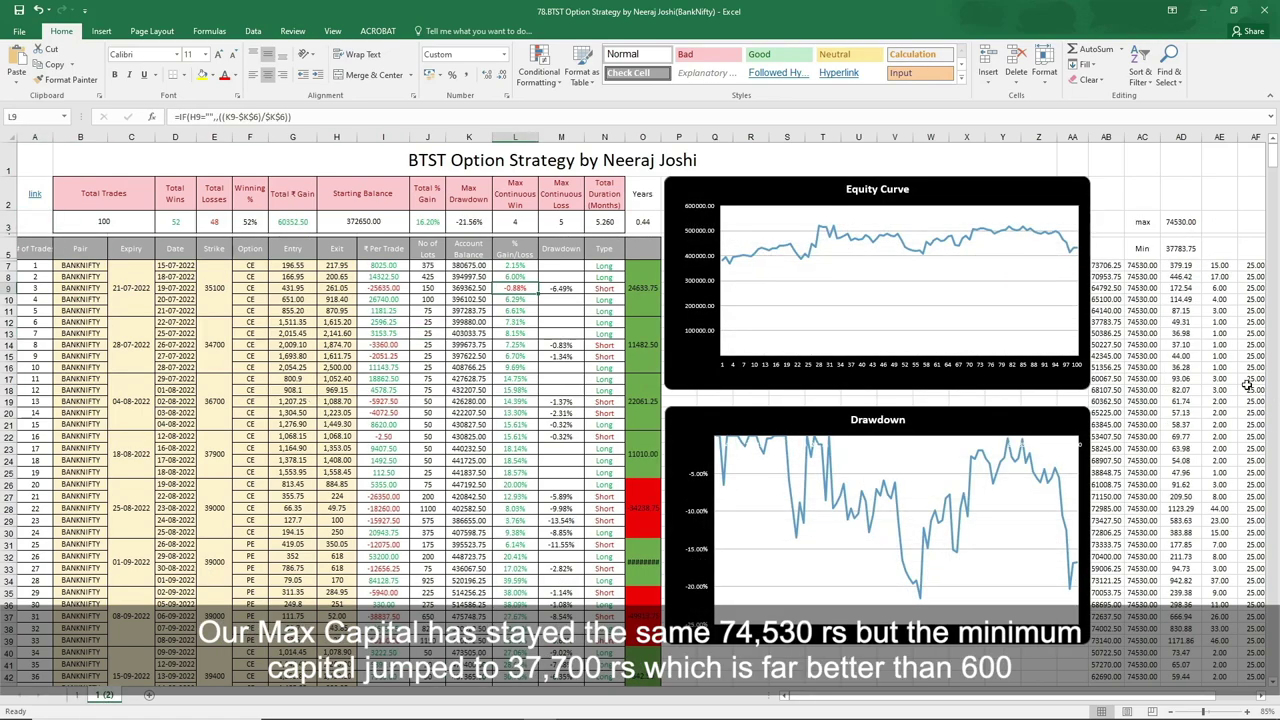
pyautogui.click(1180, 222)
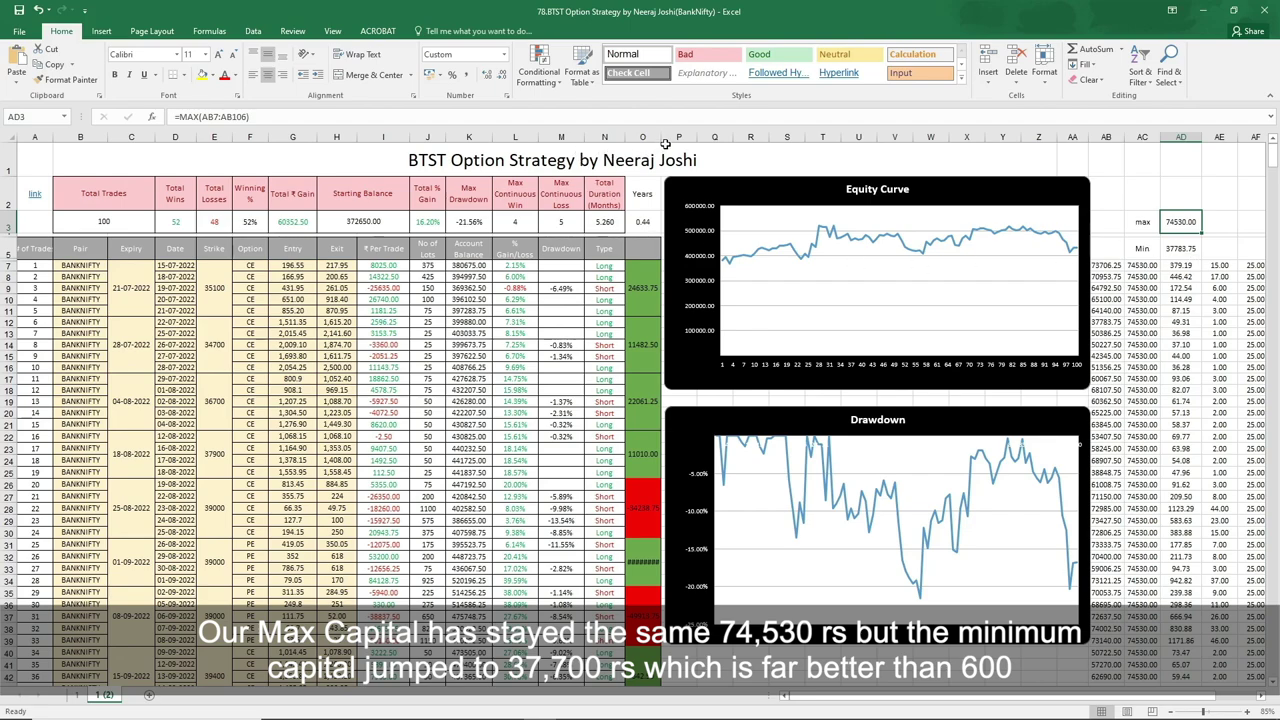
pyautogui.moveTo(660, 138); pyautogui.dragTo(663, 141)
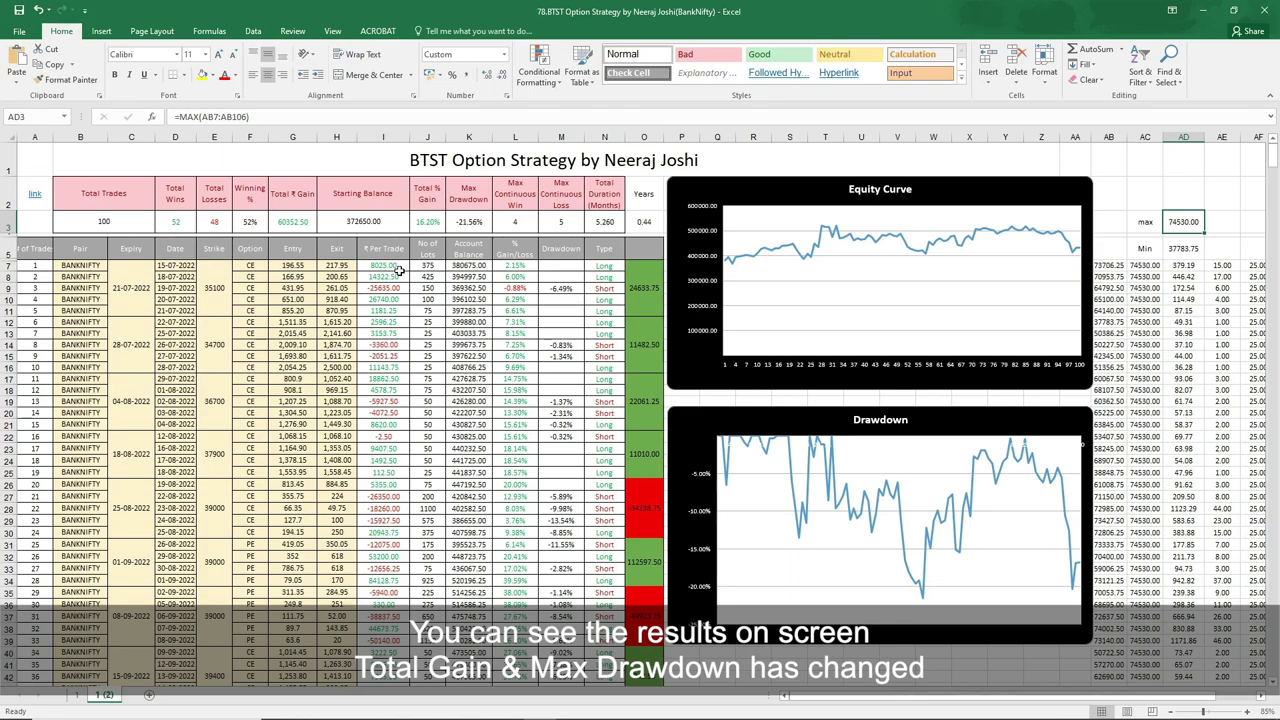
# Step: Examine the Total % Gain and Max Drawdown results in J2:K3 of the adjusted lot size sheet
pyautogui.click(428, 225)
pyautogui.click(478, 224)
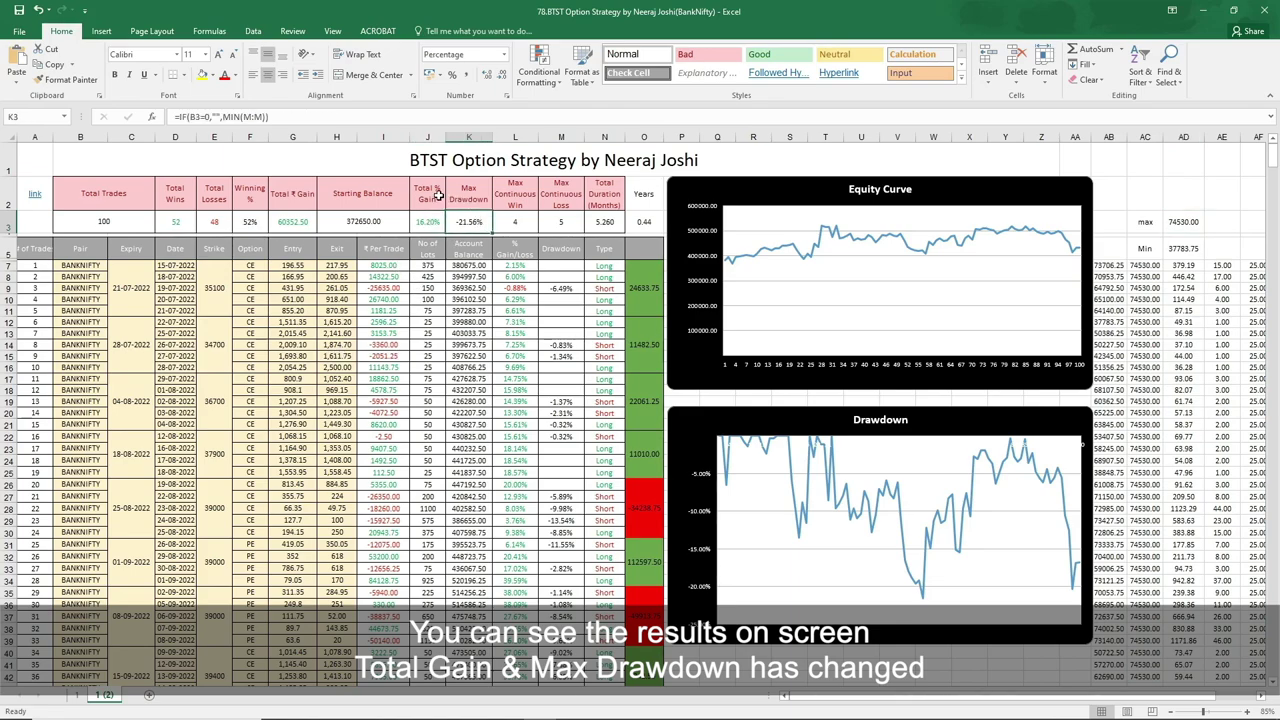
pyautogui.moveTo(427, 196); pyautogui.dragTo(470, 228)
pyautogui.click(478, 197)
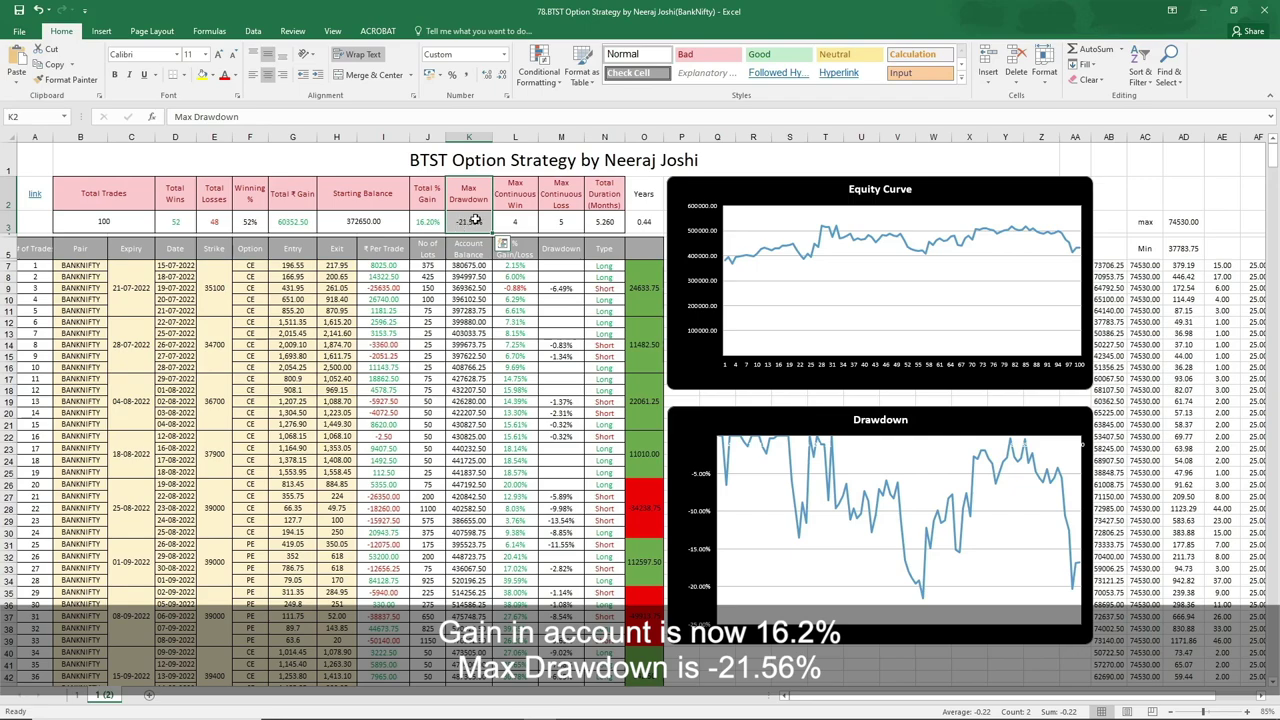
pyautogui.click(33, 165)
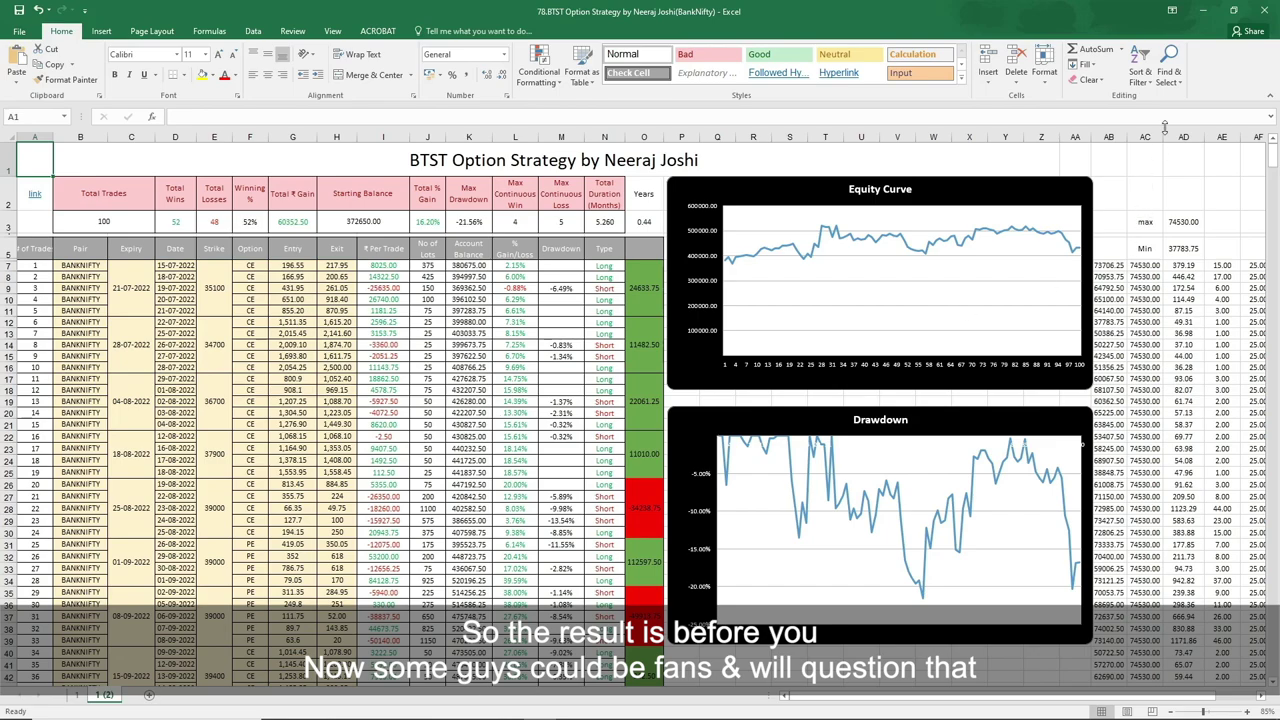
# Step: Switch to the BTST options strategy video on YouTube in the browser and show its "Backtest of last 7 weeks" slide at 13:08
pyautogui.click(1208, 10)
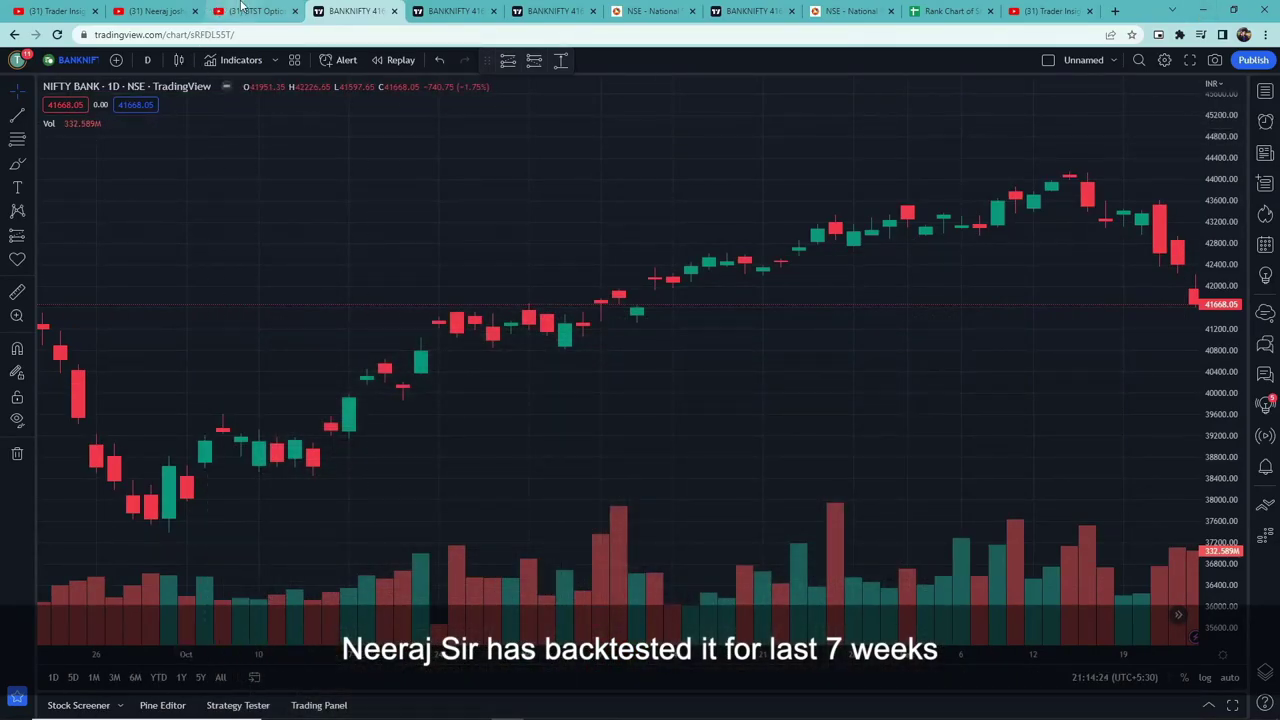
pyautogui.click(255, 10)
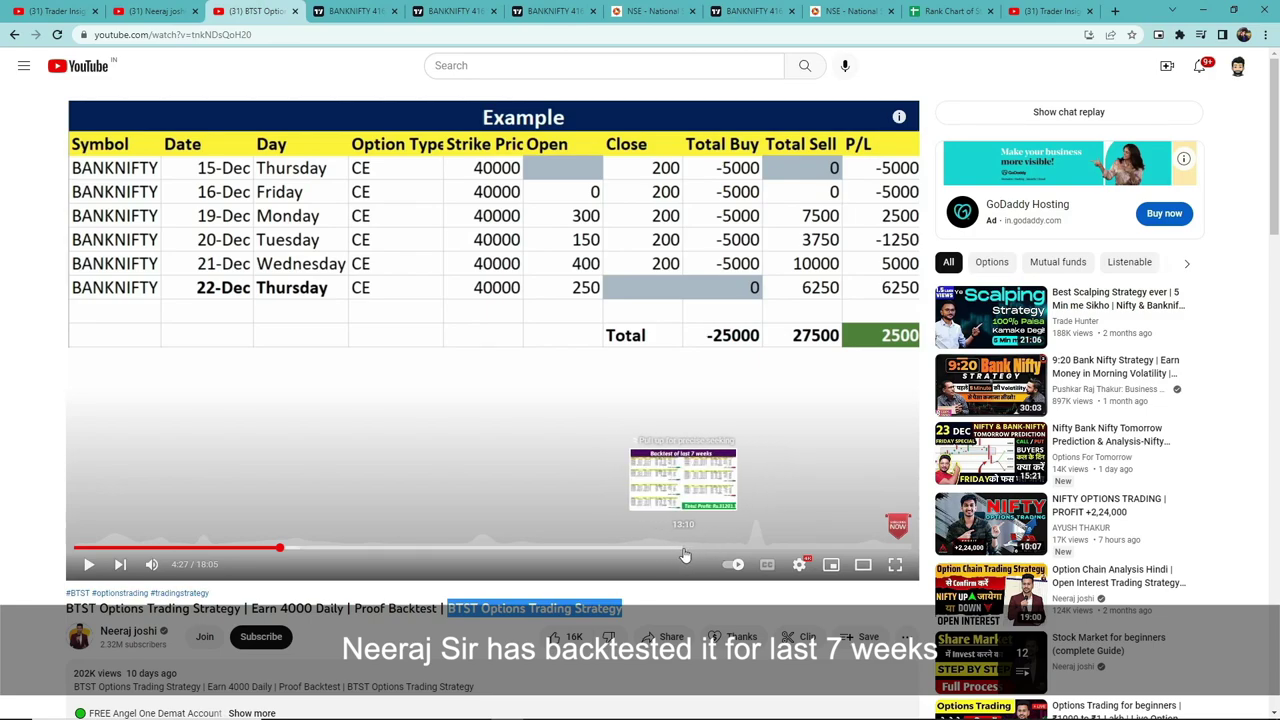
pyautogui.click(682, 548)
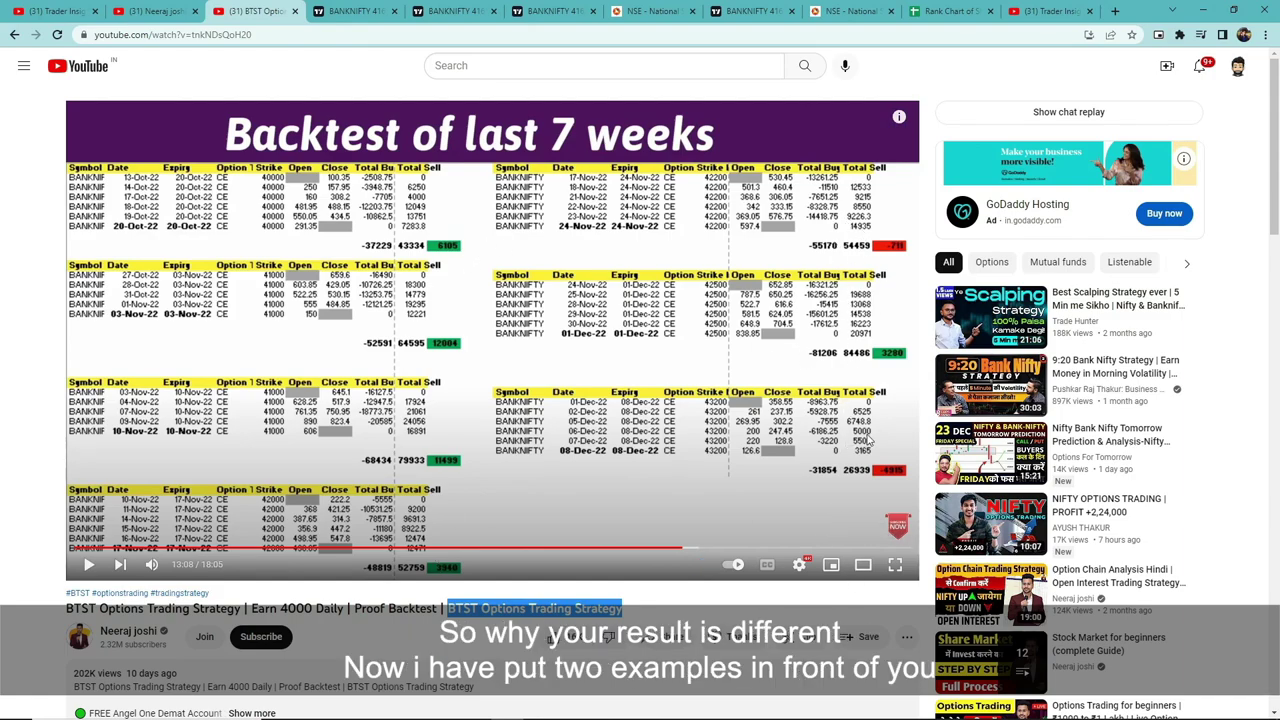
pyautogui.doubleClick(868, 467)
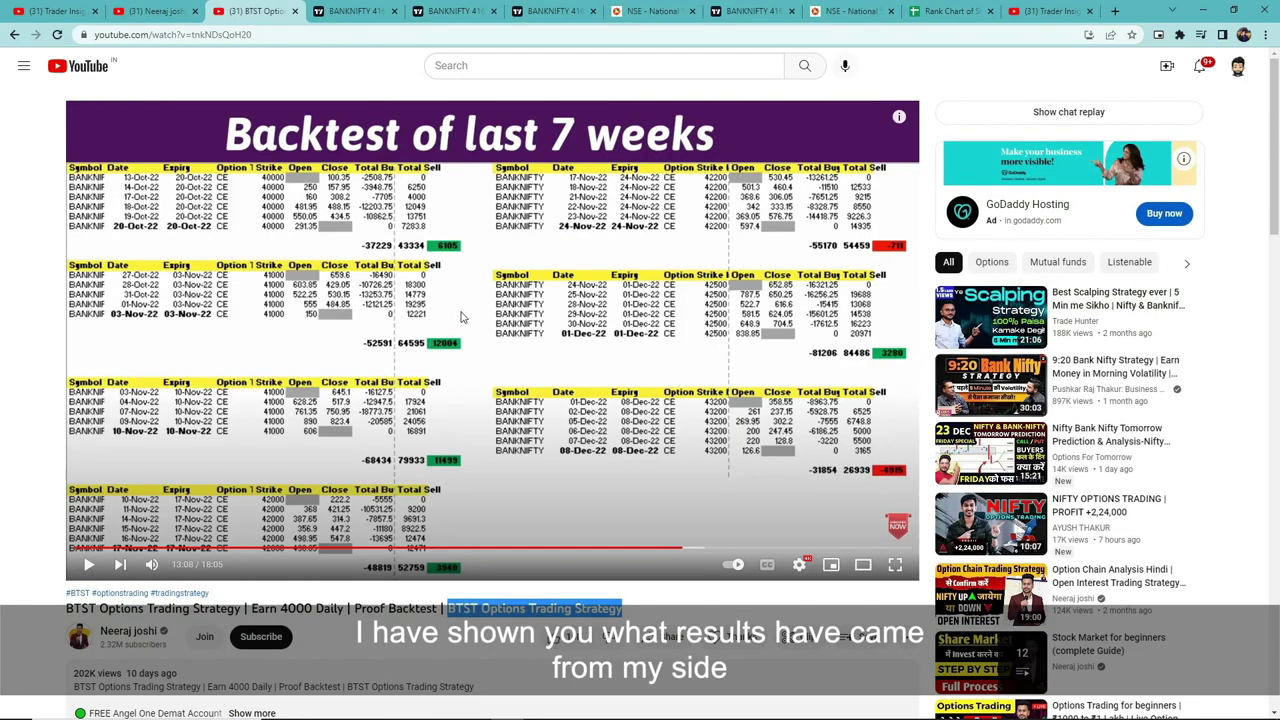
# Step: Review the title and details below the BTST strategy video and bring up the NIFTY BANK daily chart on TradingView
pyautogui.click(360, 10)
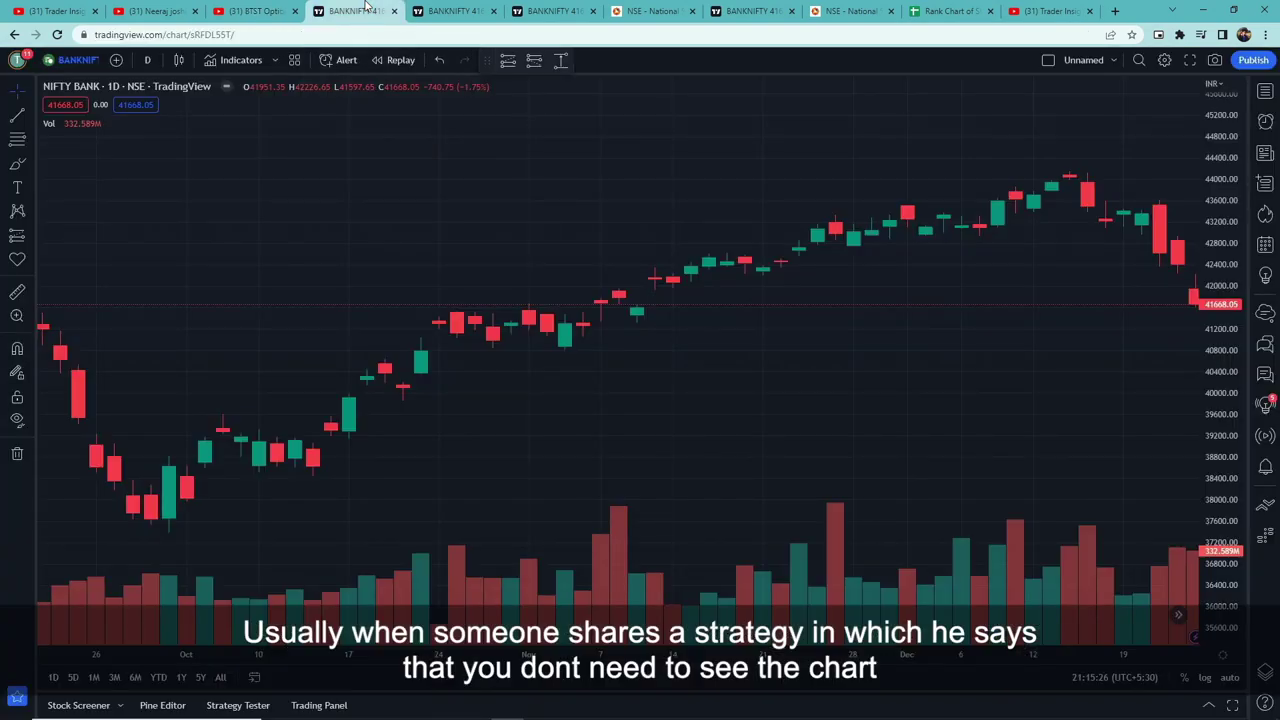
pyautogui.click(250, 10)
pyautogui.scroll(-1, 400, 432)
pyautogui.scroll(-1, 400, 432)
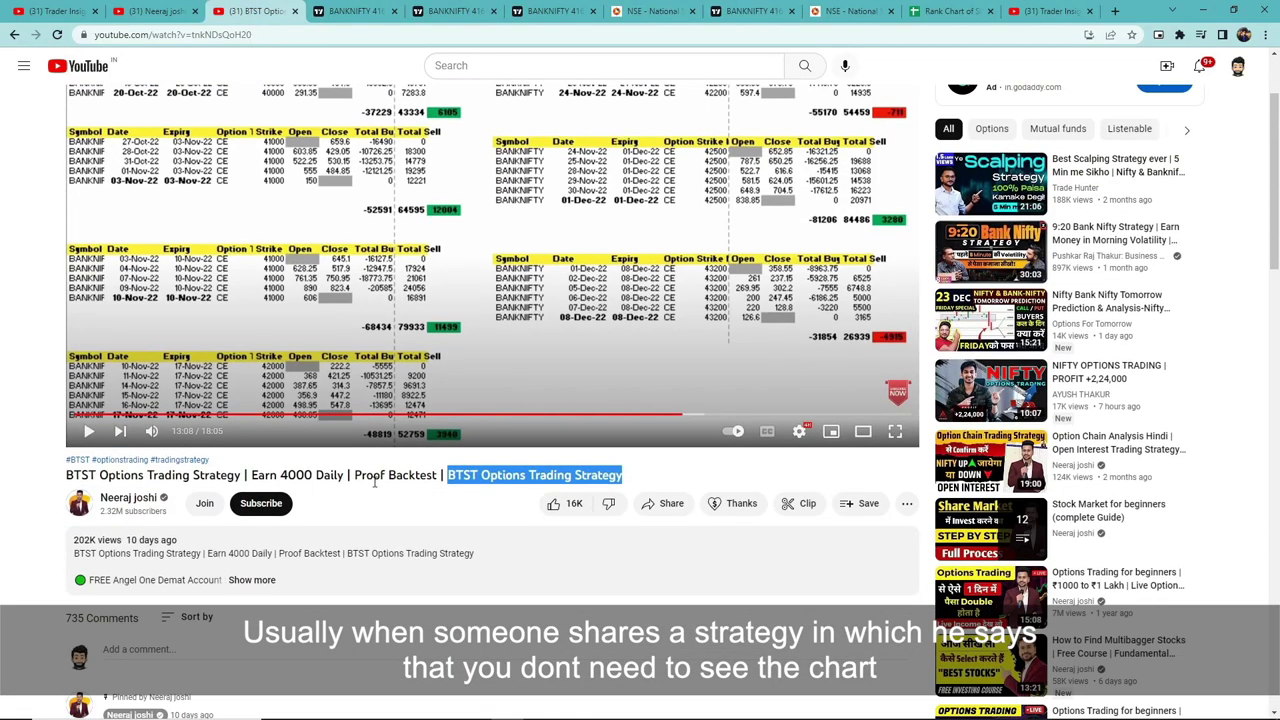
pyautogui.click(380, 490)
pyautogui.scroll(2, 418, 490)
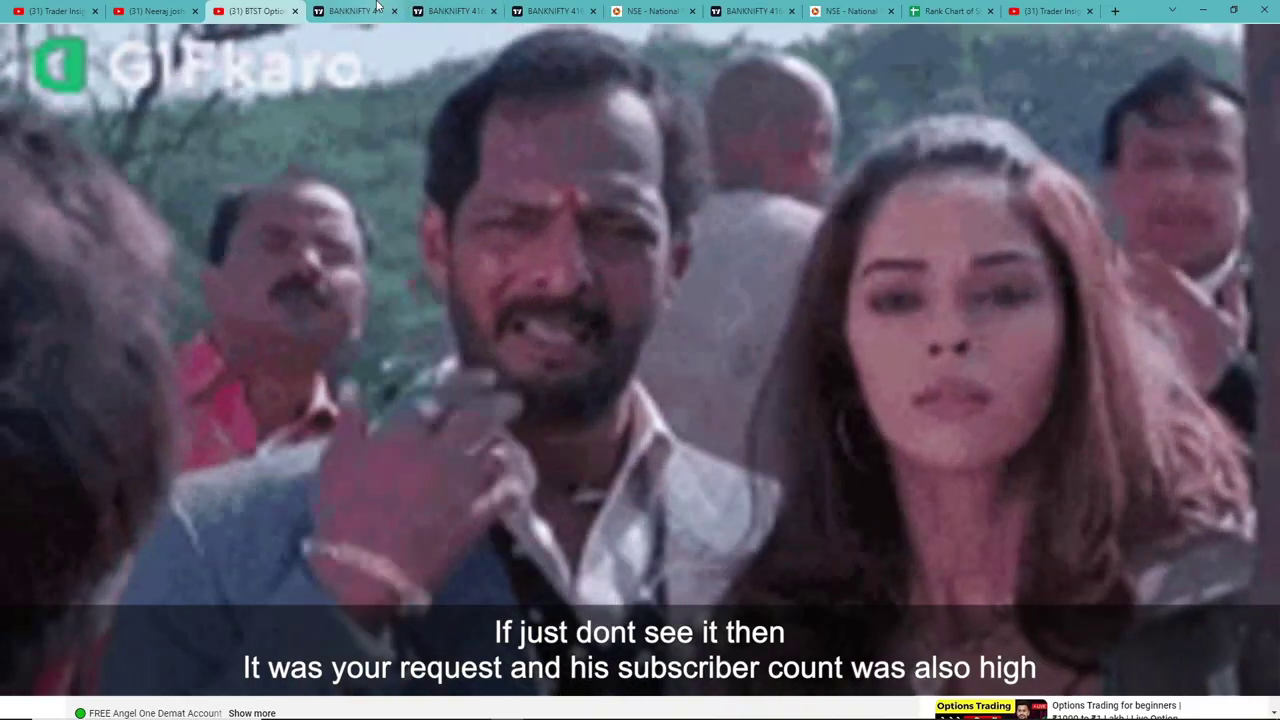
pyautogui.click(360, 10)
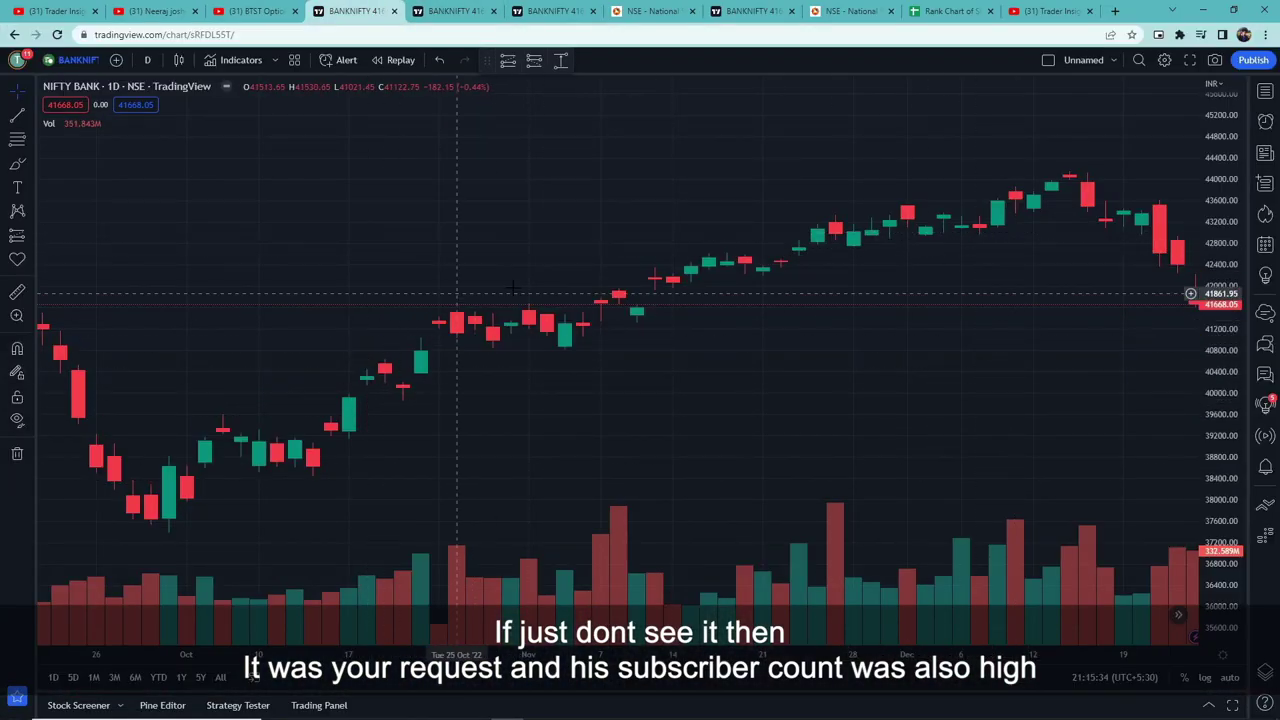